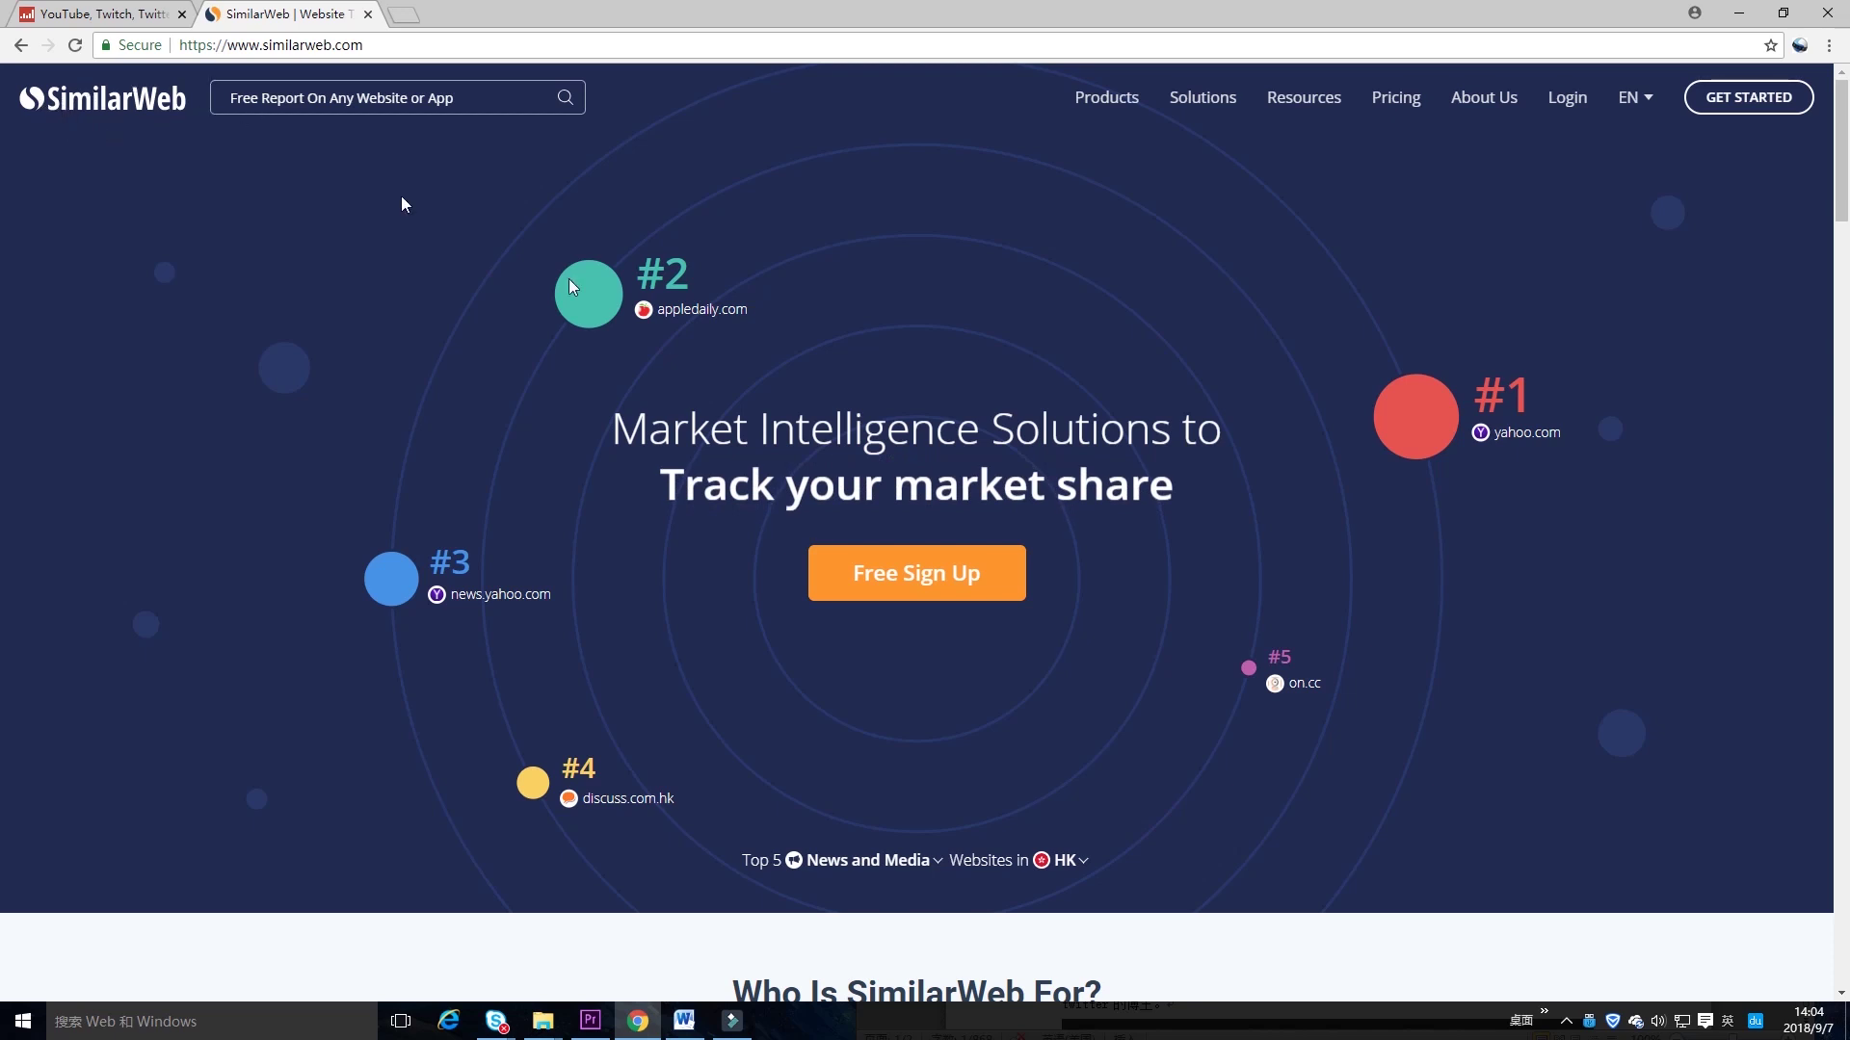
Step: Look up socialblade.com in SimilarWeb and note its Country Rank of 827
click(497, 95)
text(socialblade)
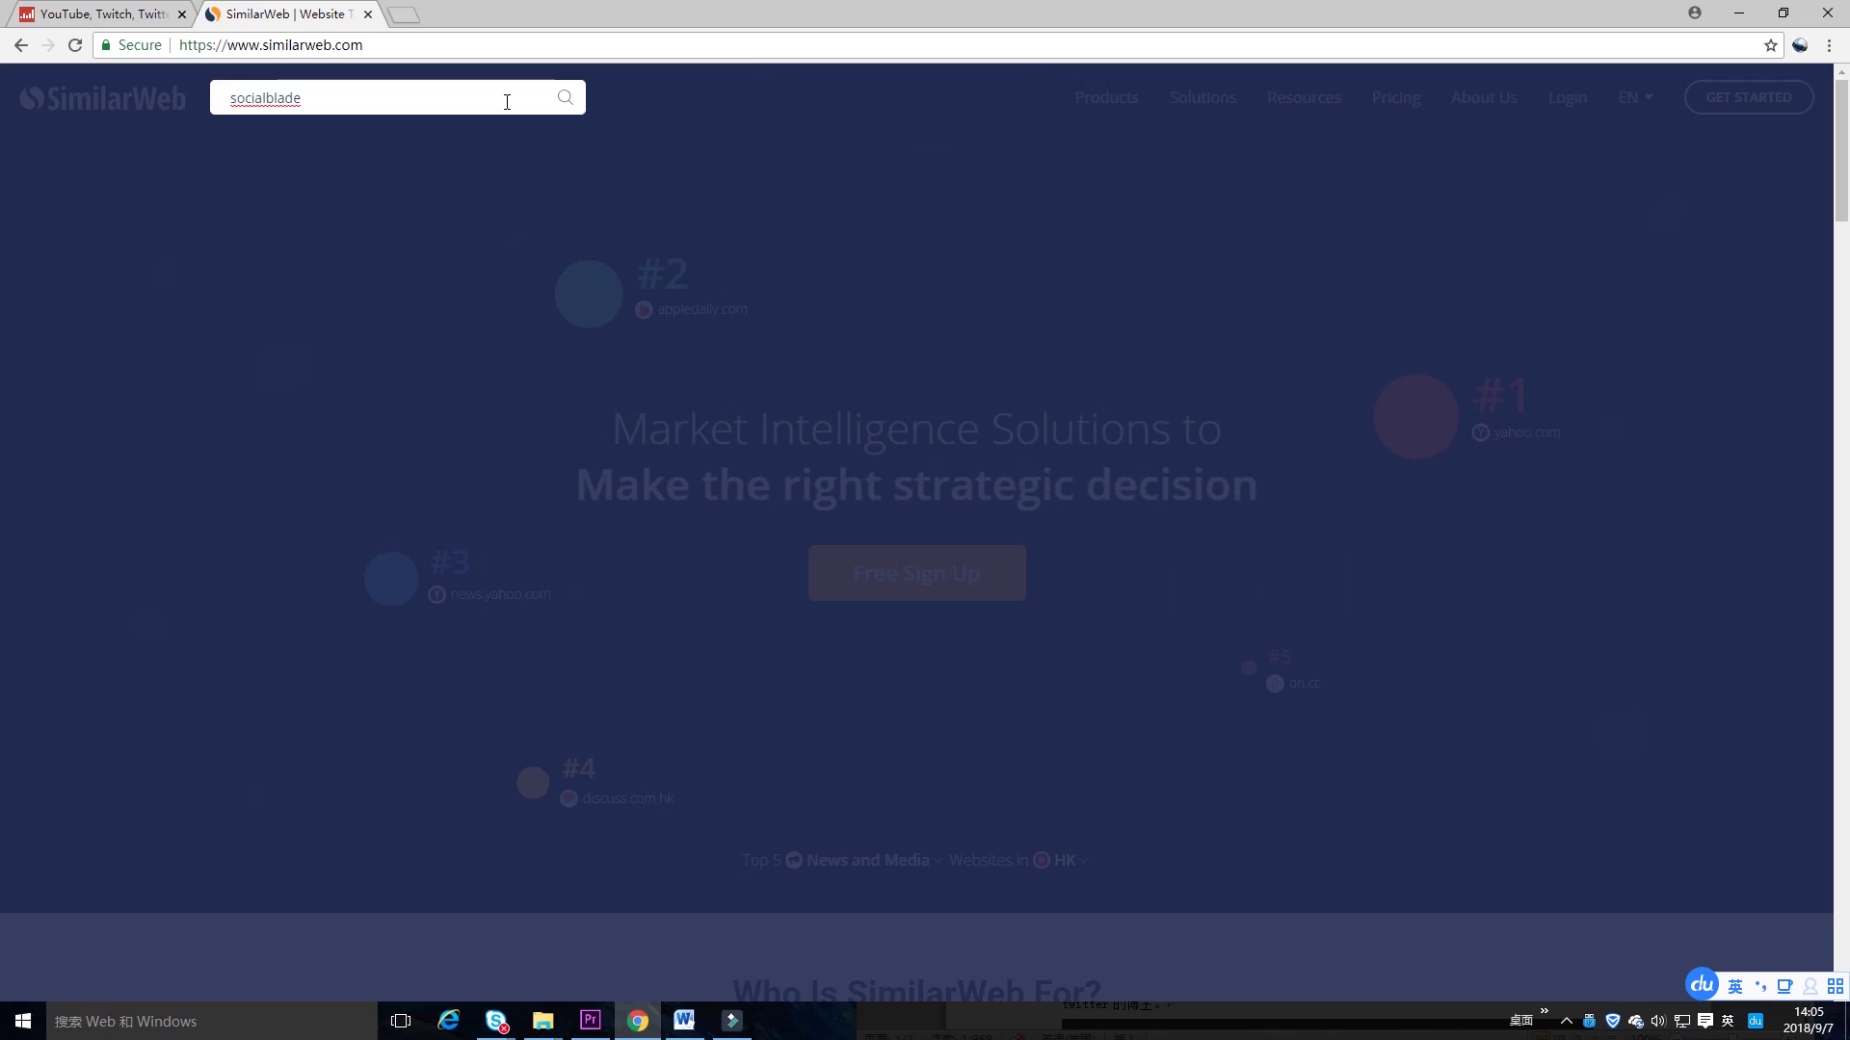
key(Return)
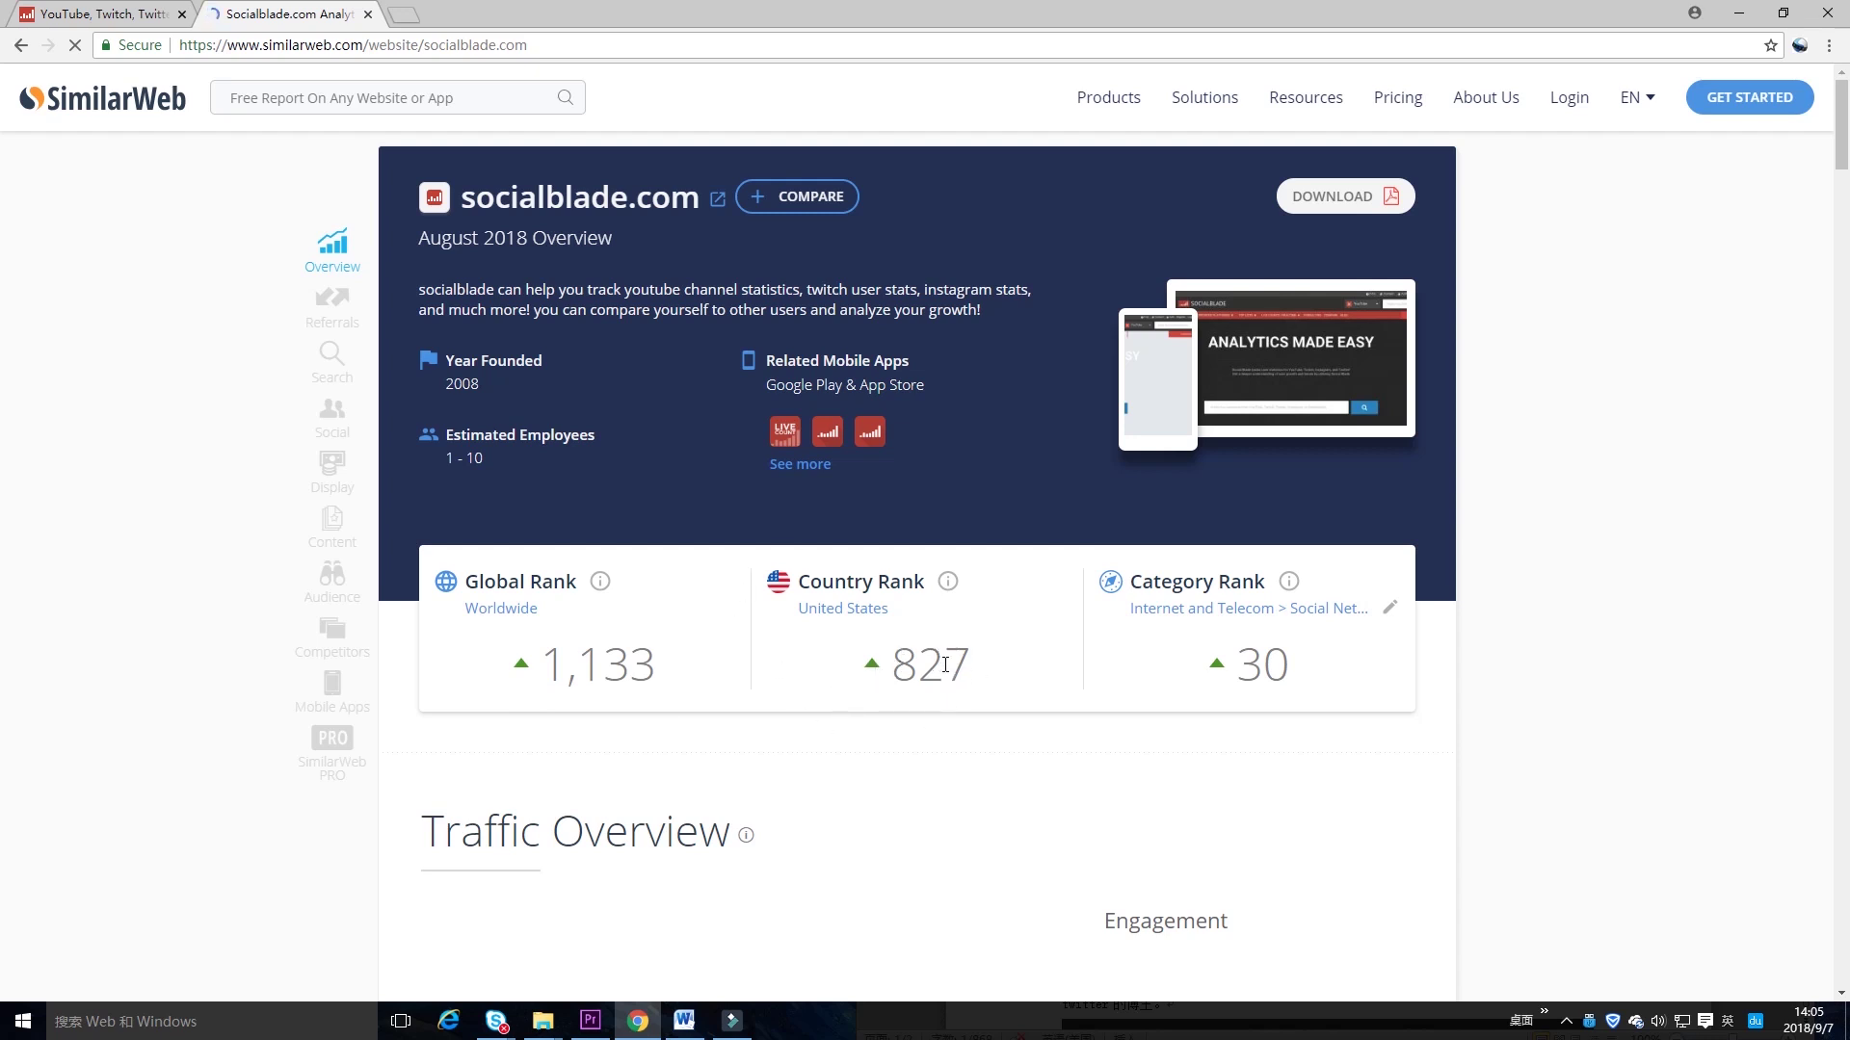
drag(867, 664, 962, 666)
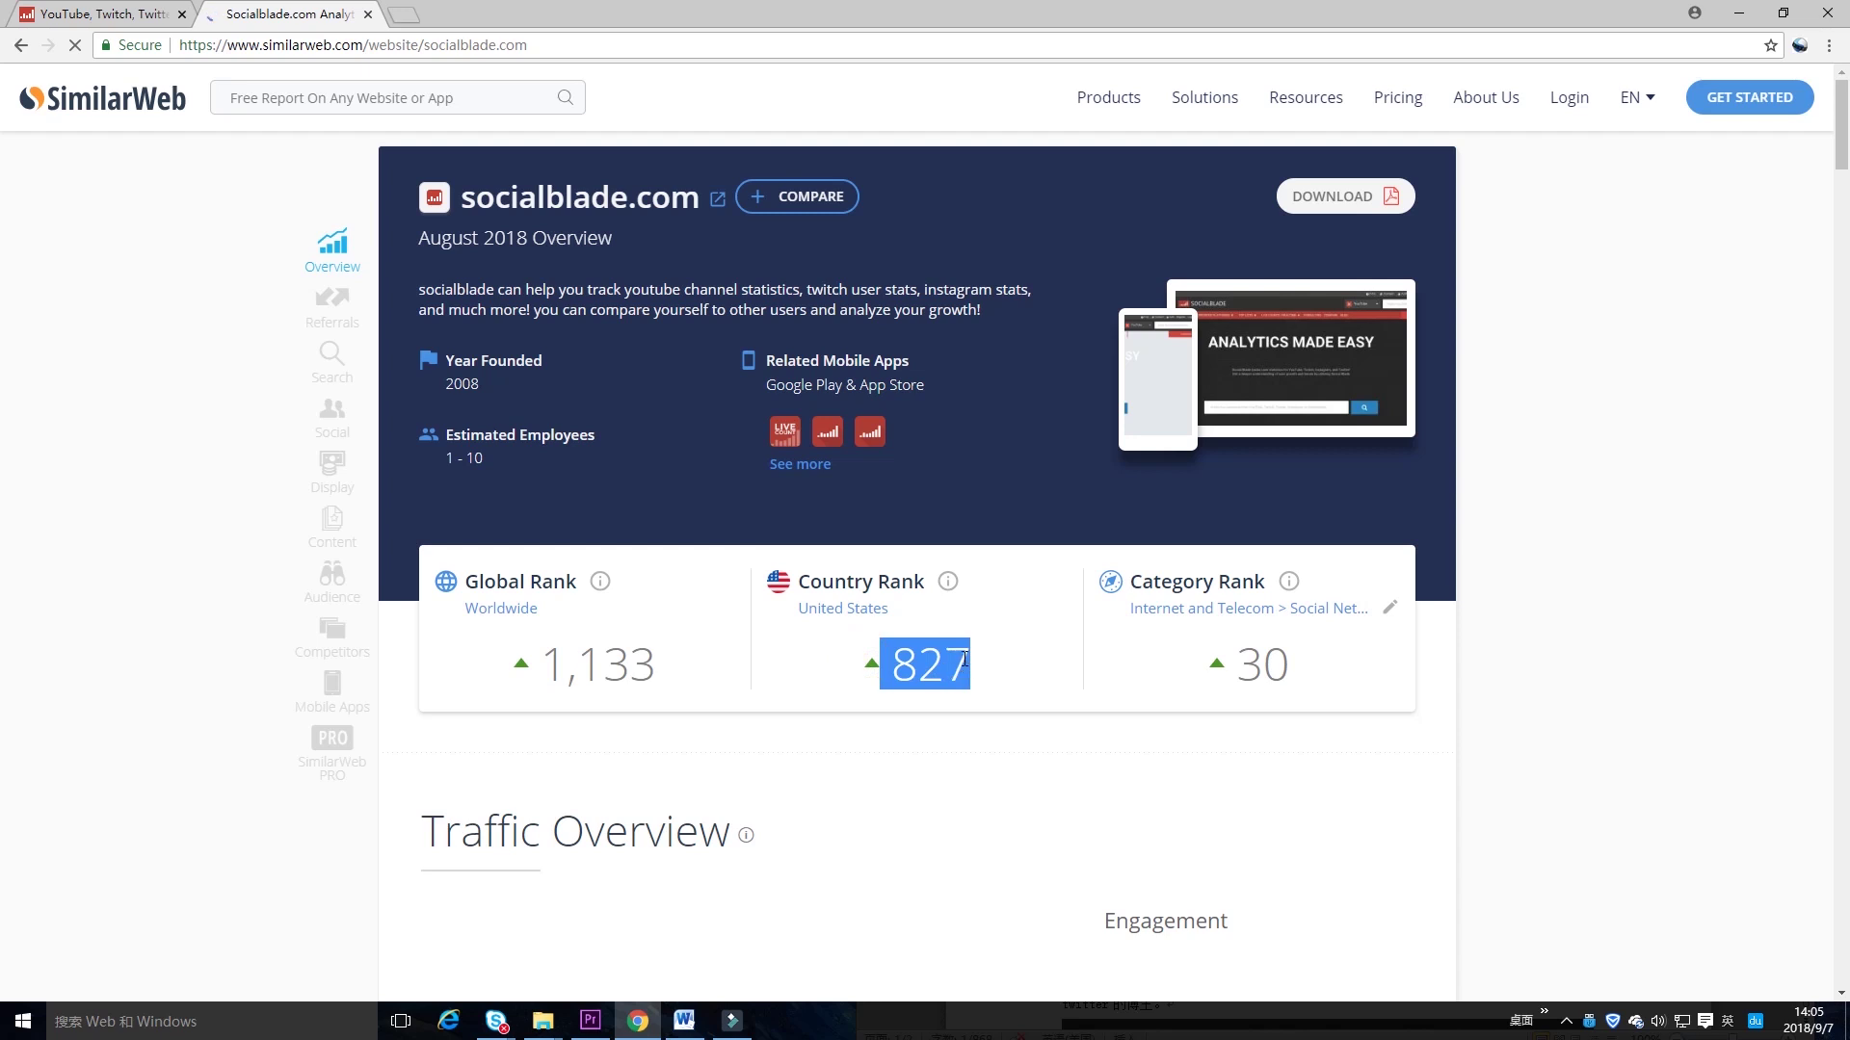
click(963, 665)
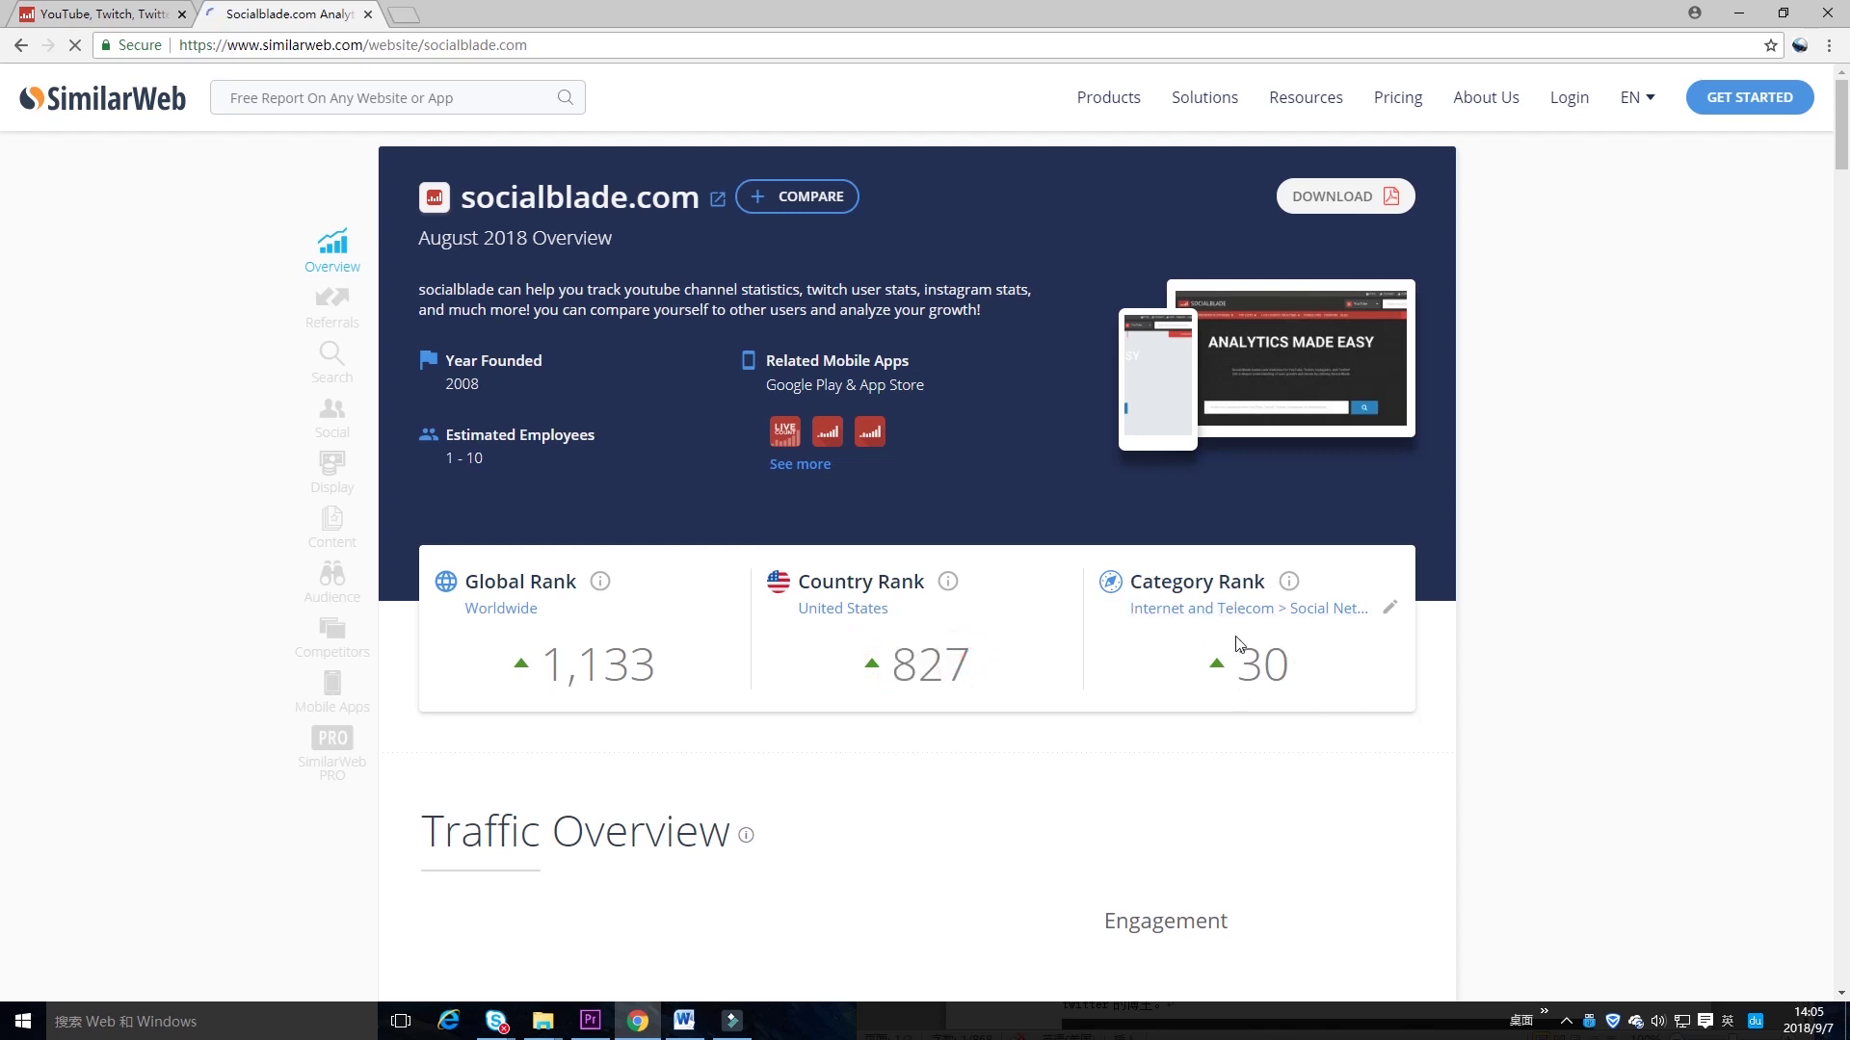
scroll(1340, 697, down, 3)
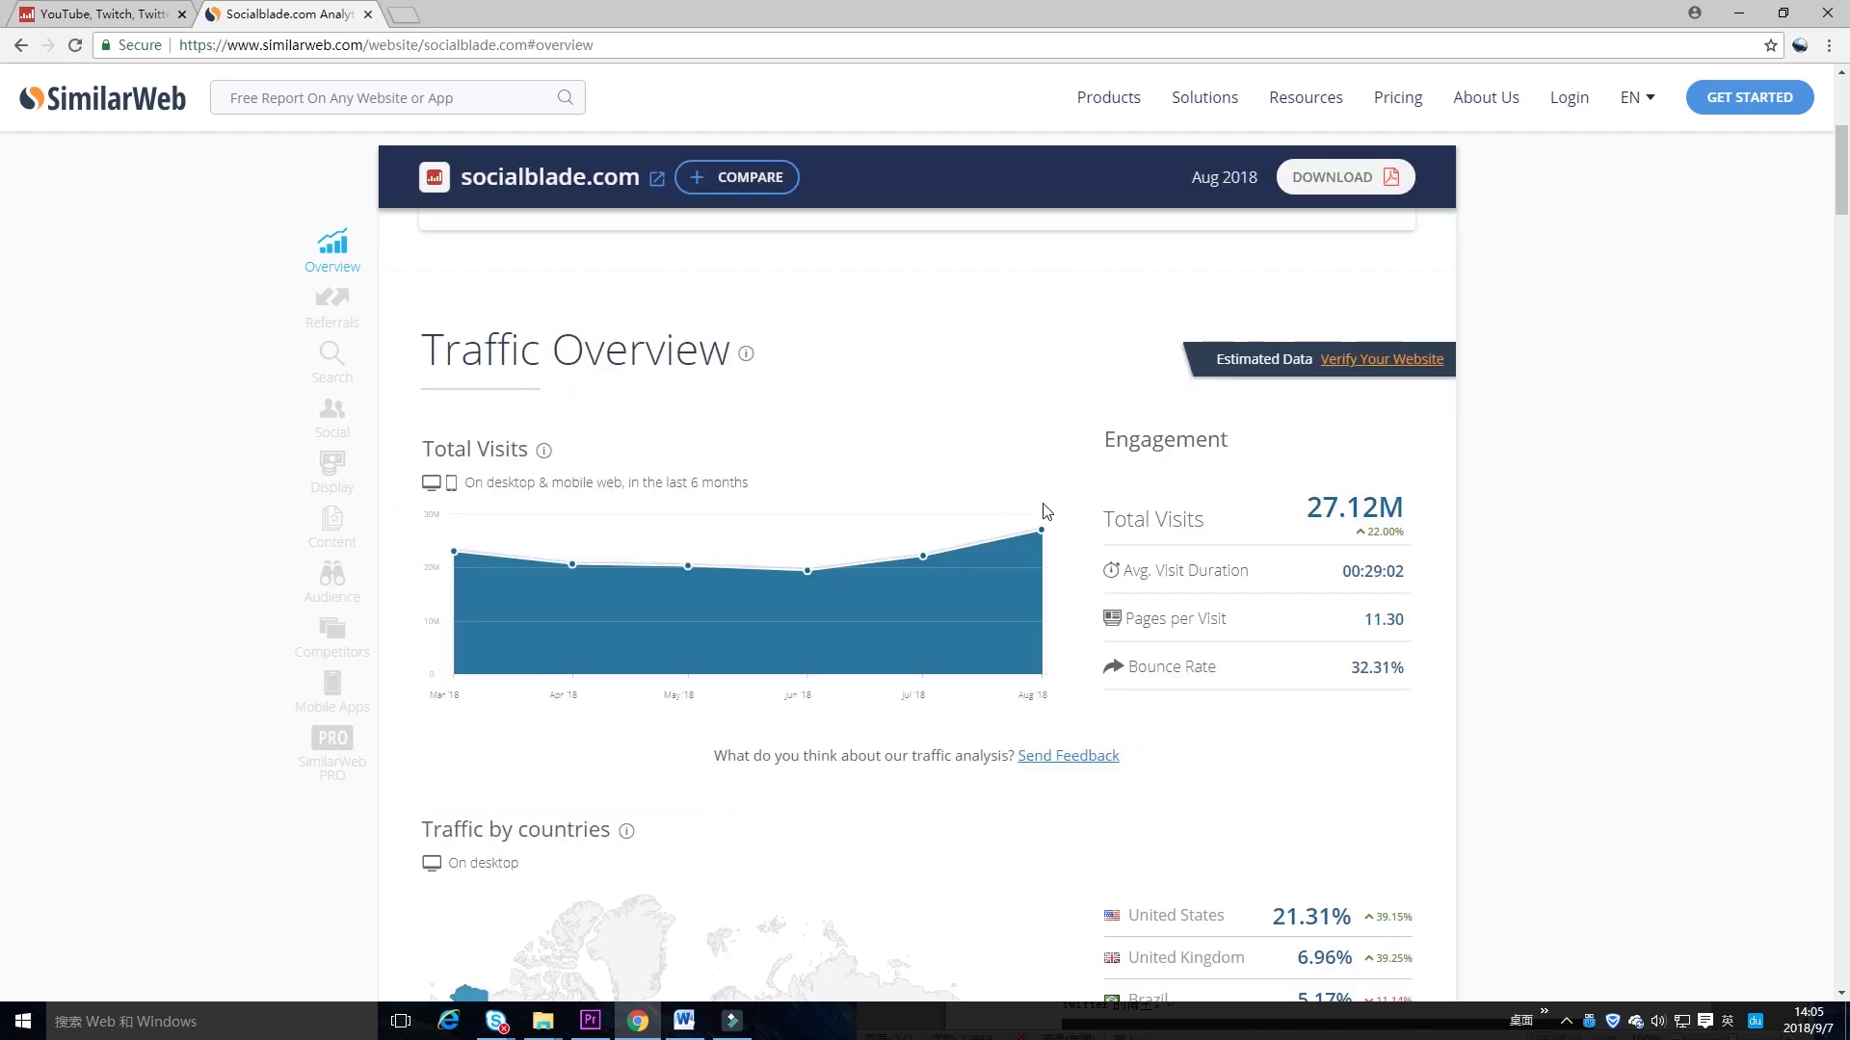
Step: Review the Traffic Overview figures for socialblade.com
drag(1127, 519, 1424, 517)
click(1427, 516)
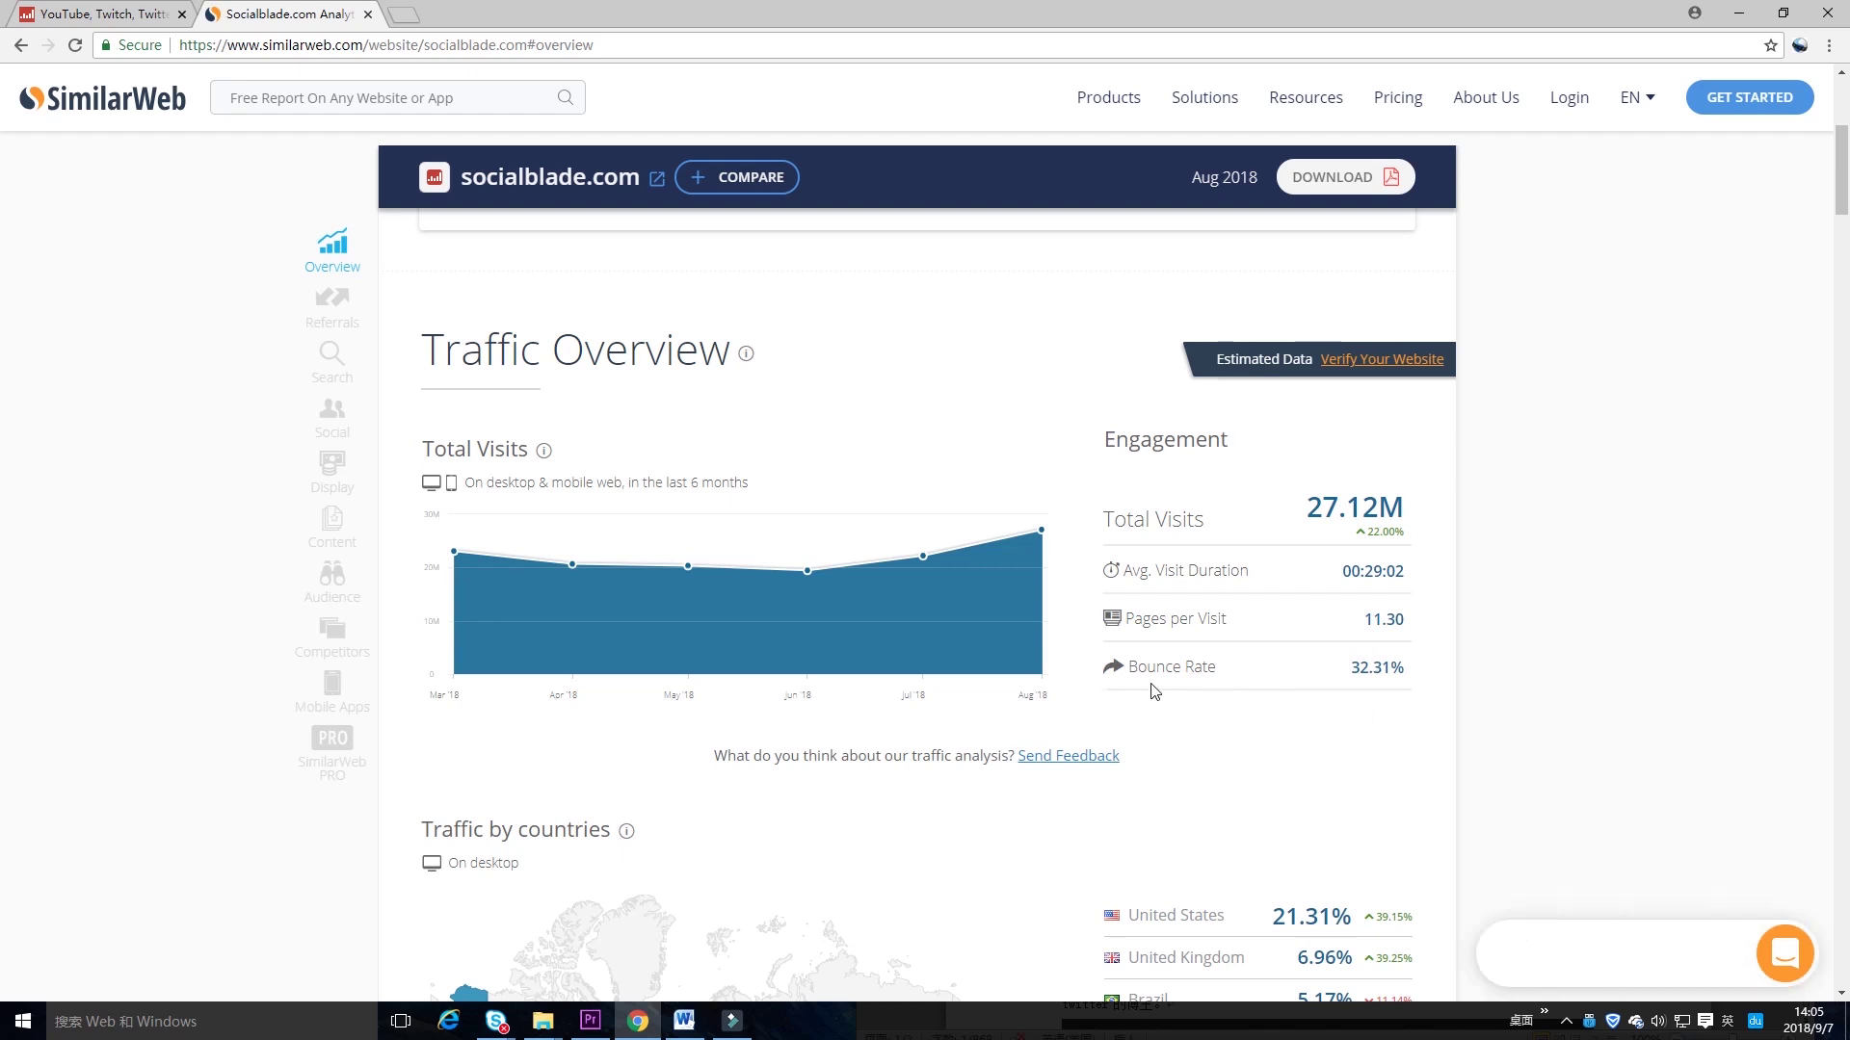
scroll(1391, 762, down, 3)
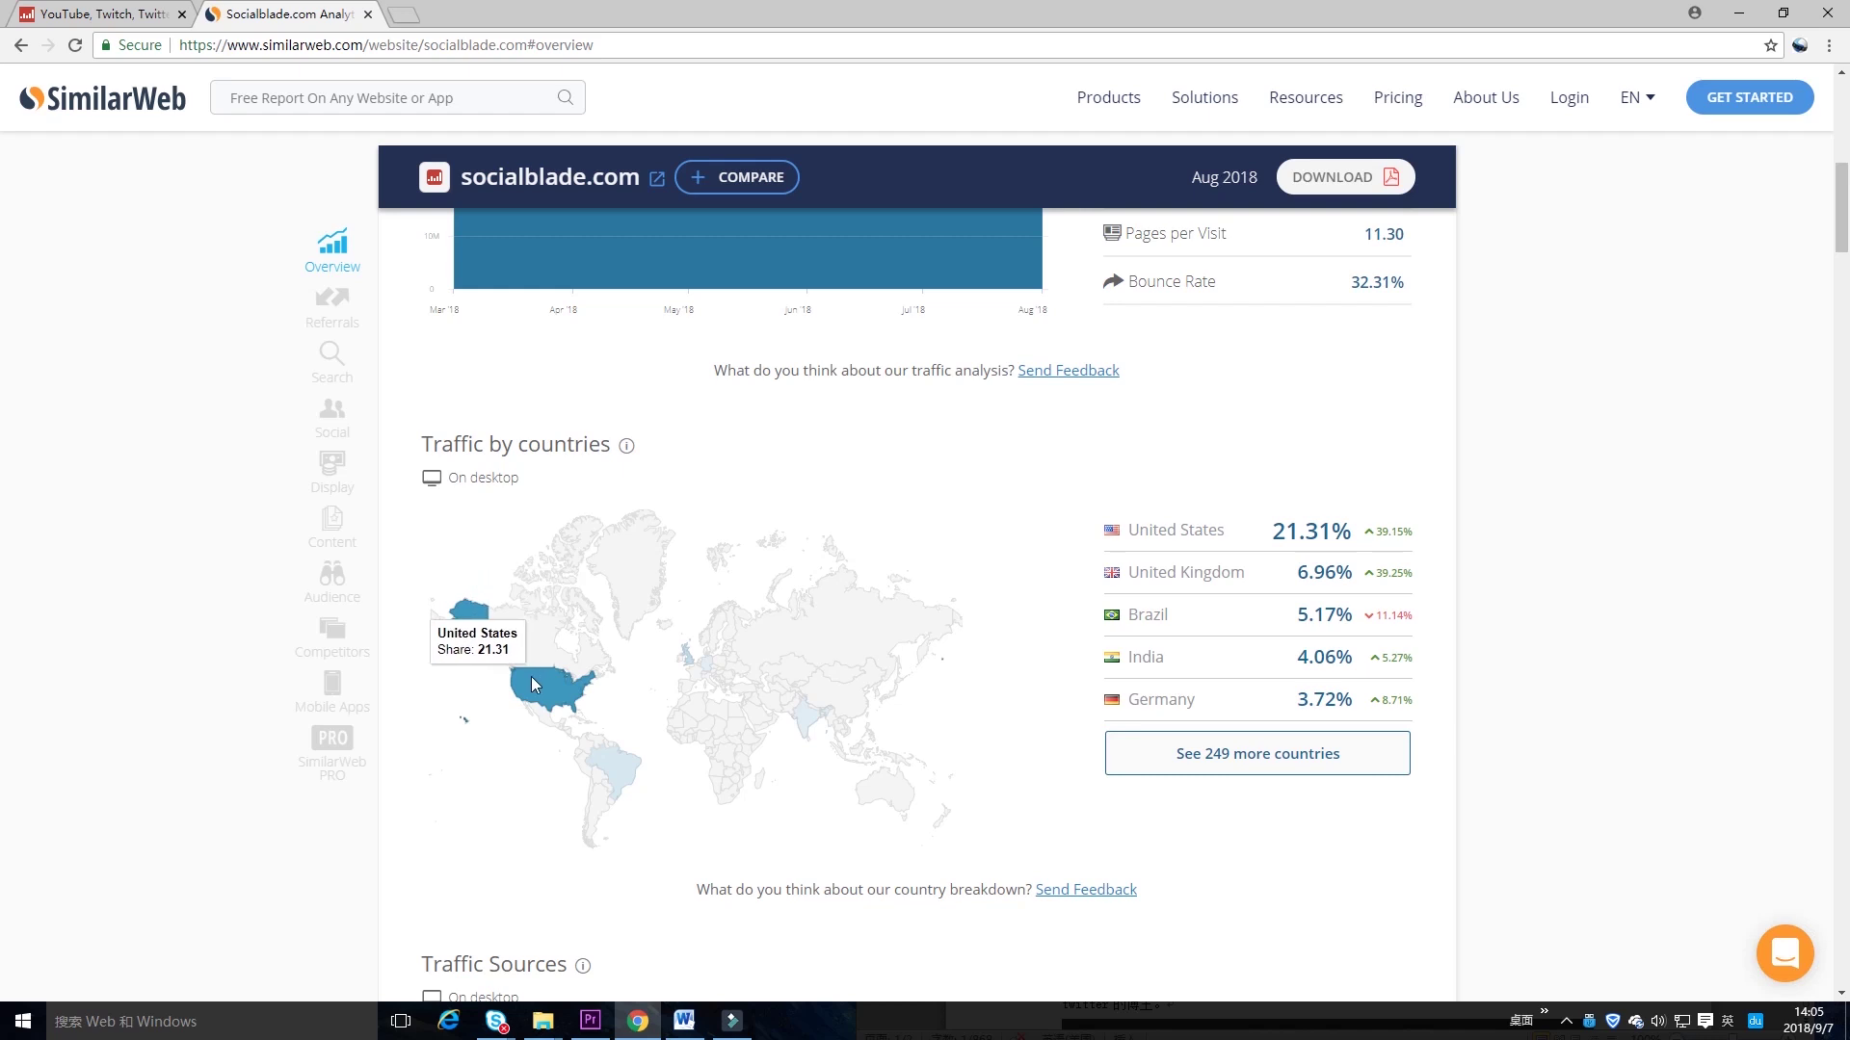
scroll(1333, 688, down, 3)
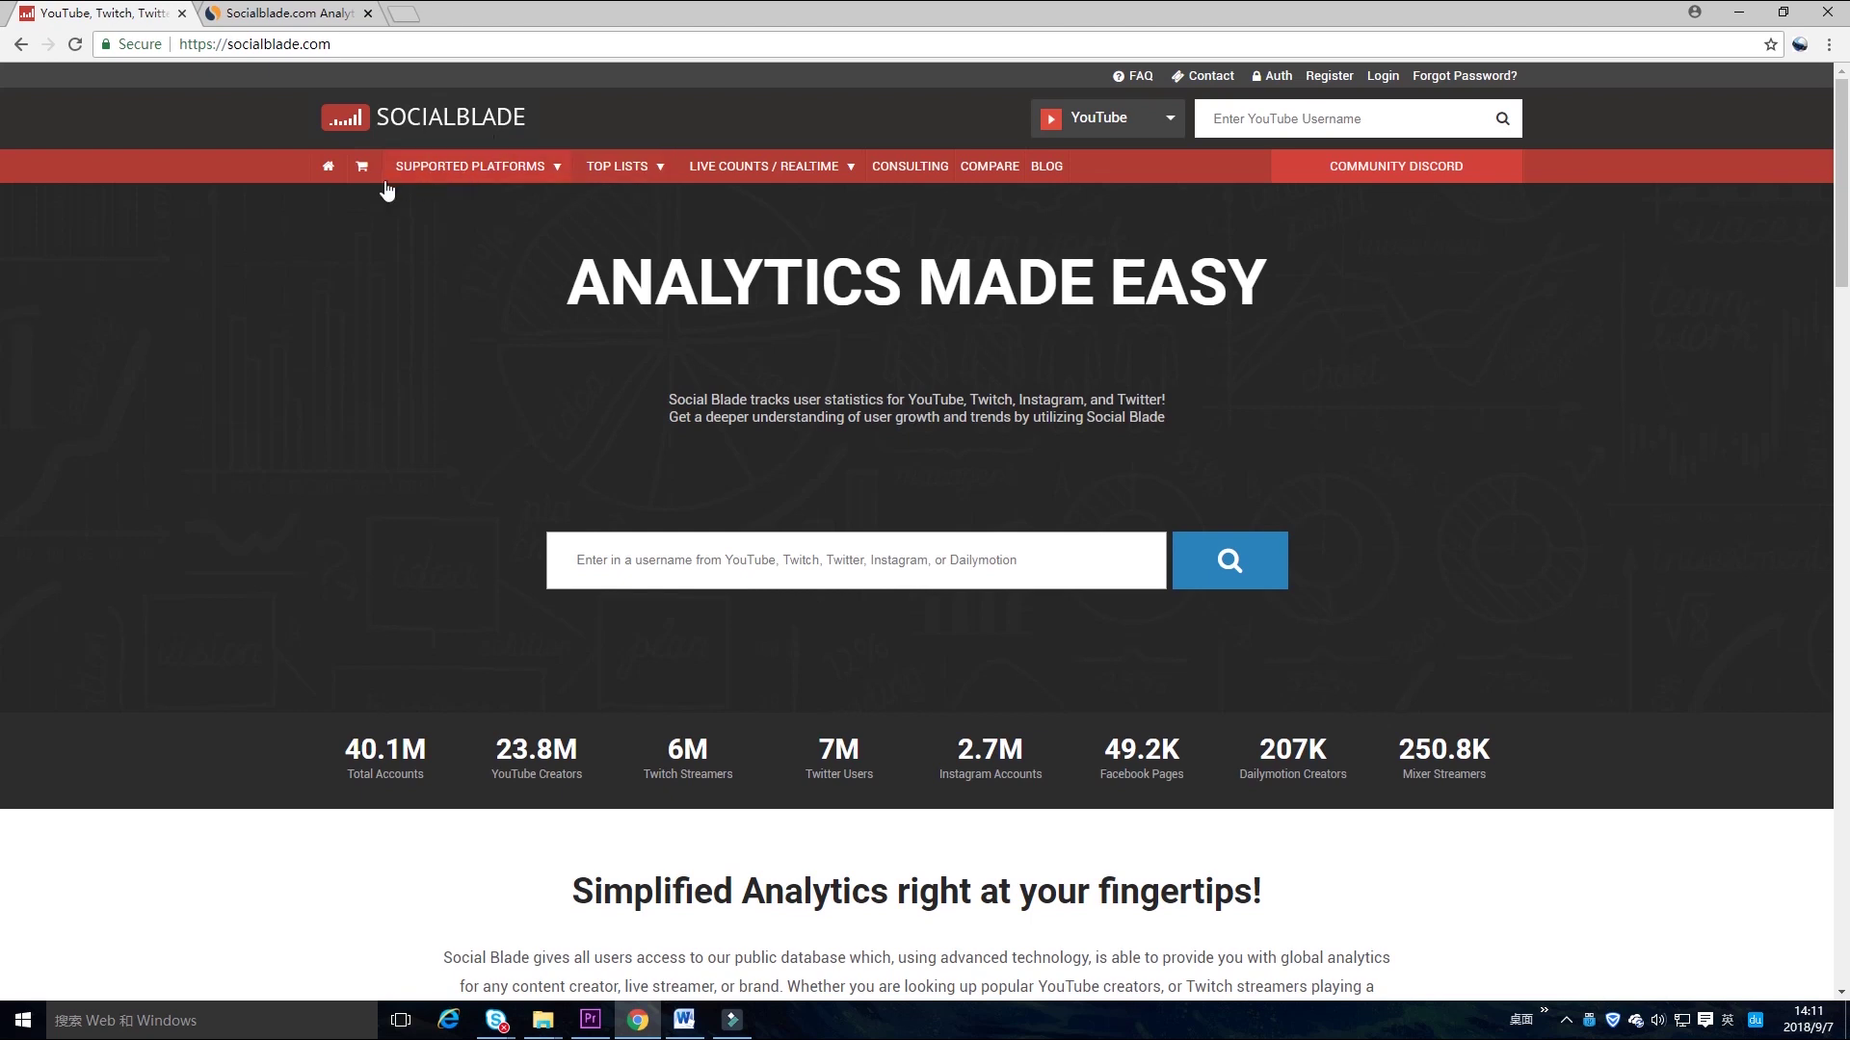
Step: View Social Blade's supported platforms list and its top charts page
click(554, 174)
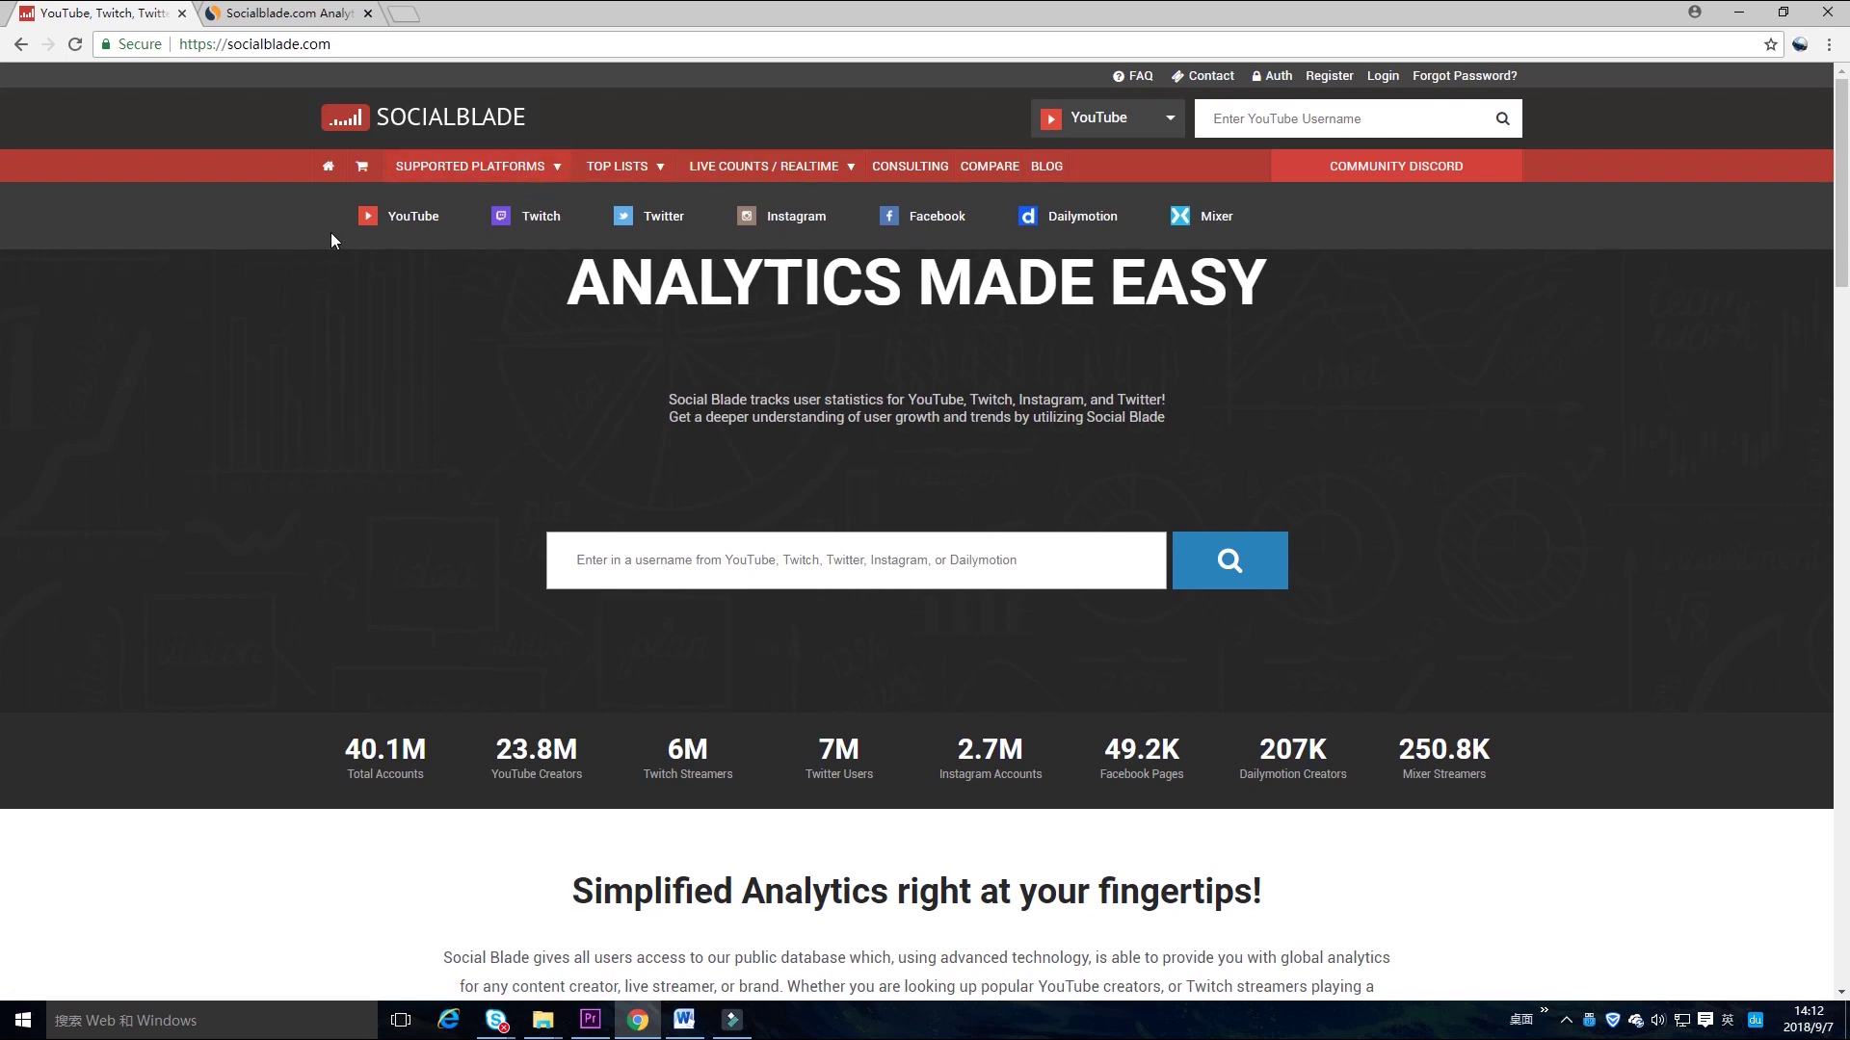
mouse_move(622, 167)
click(638, 171)
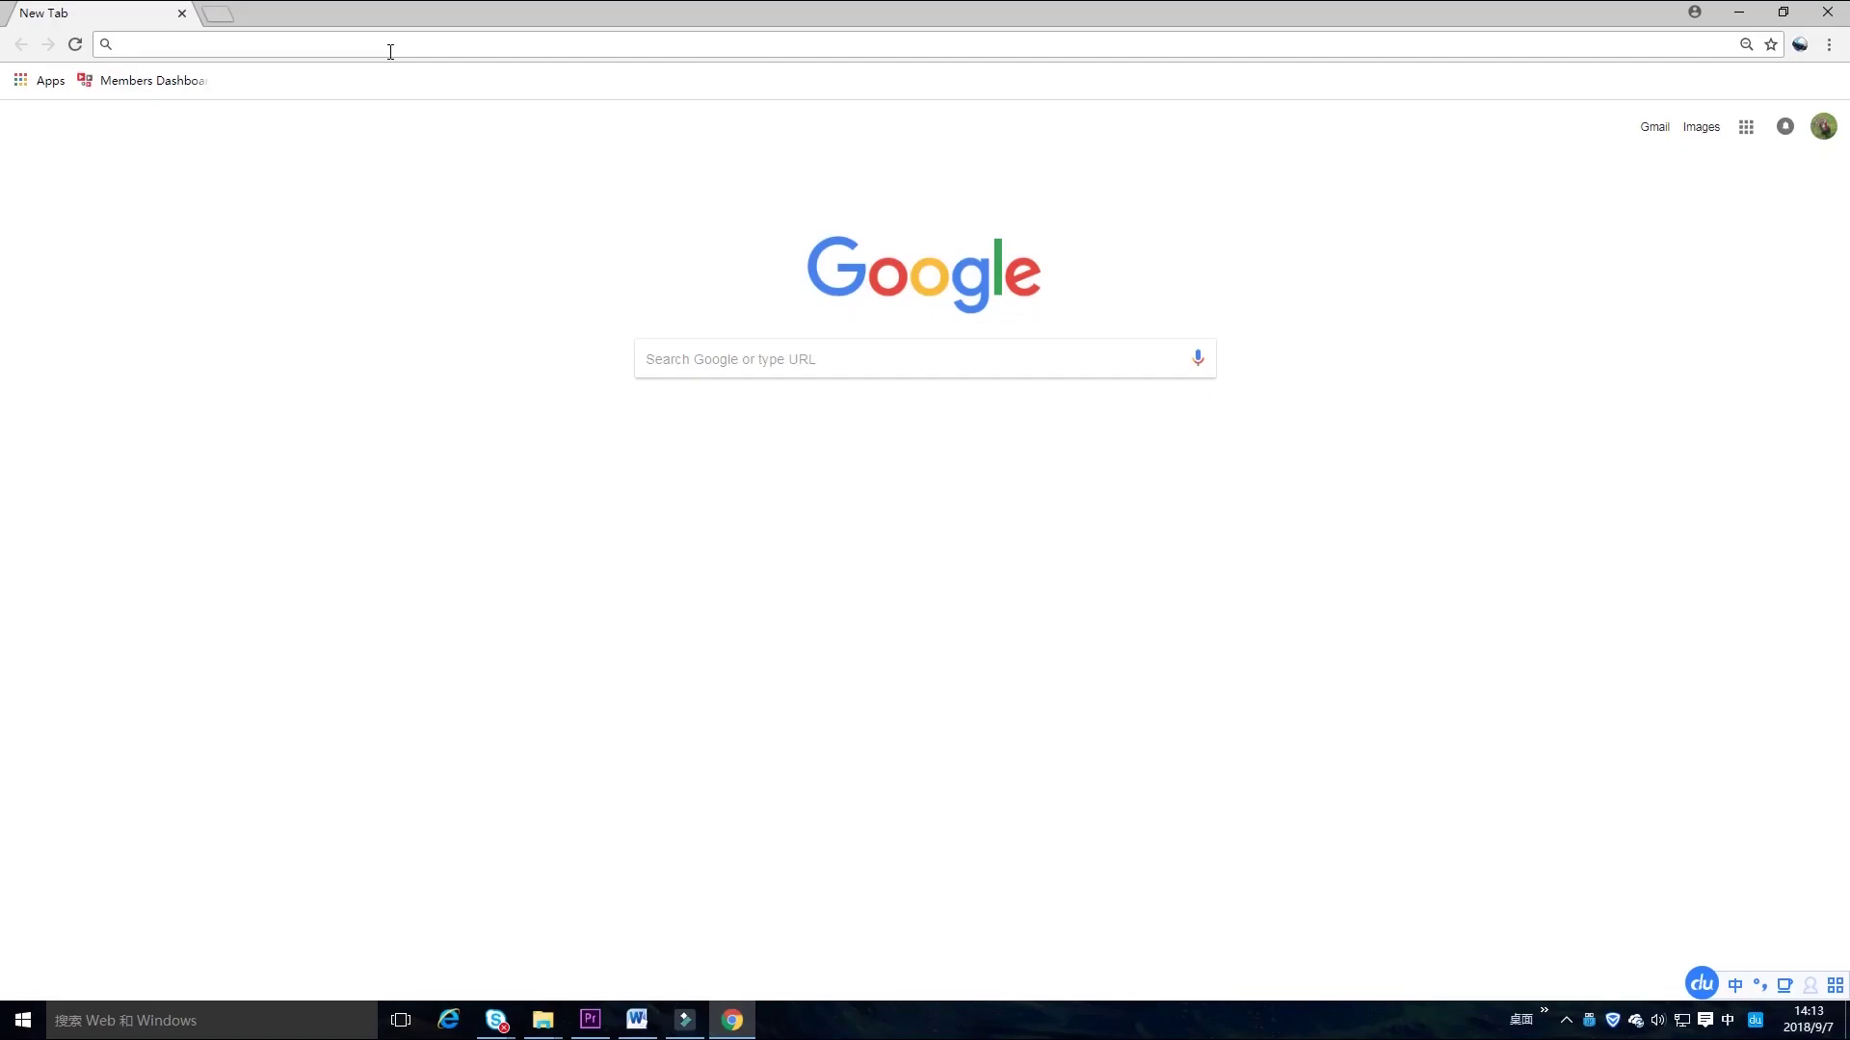
text(socialblade.com)
Step: Load socialblade.com and search the YouTube channel 'Filmora MVP'
key(Return)
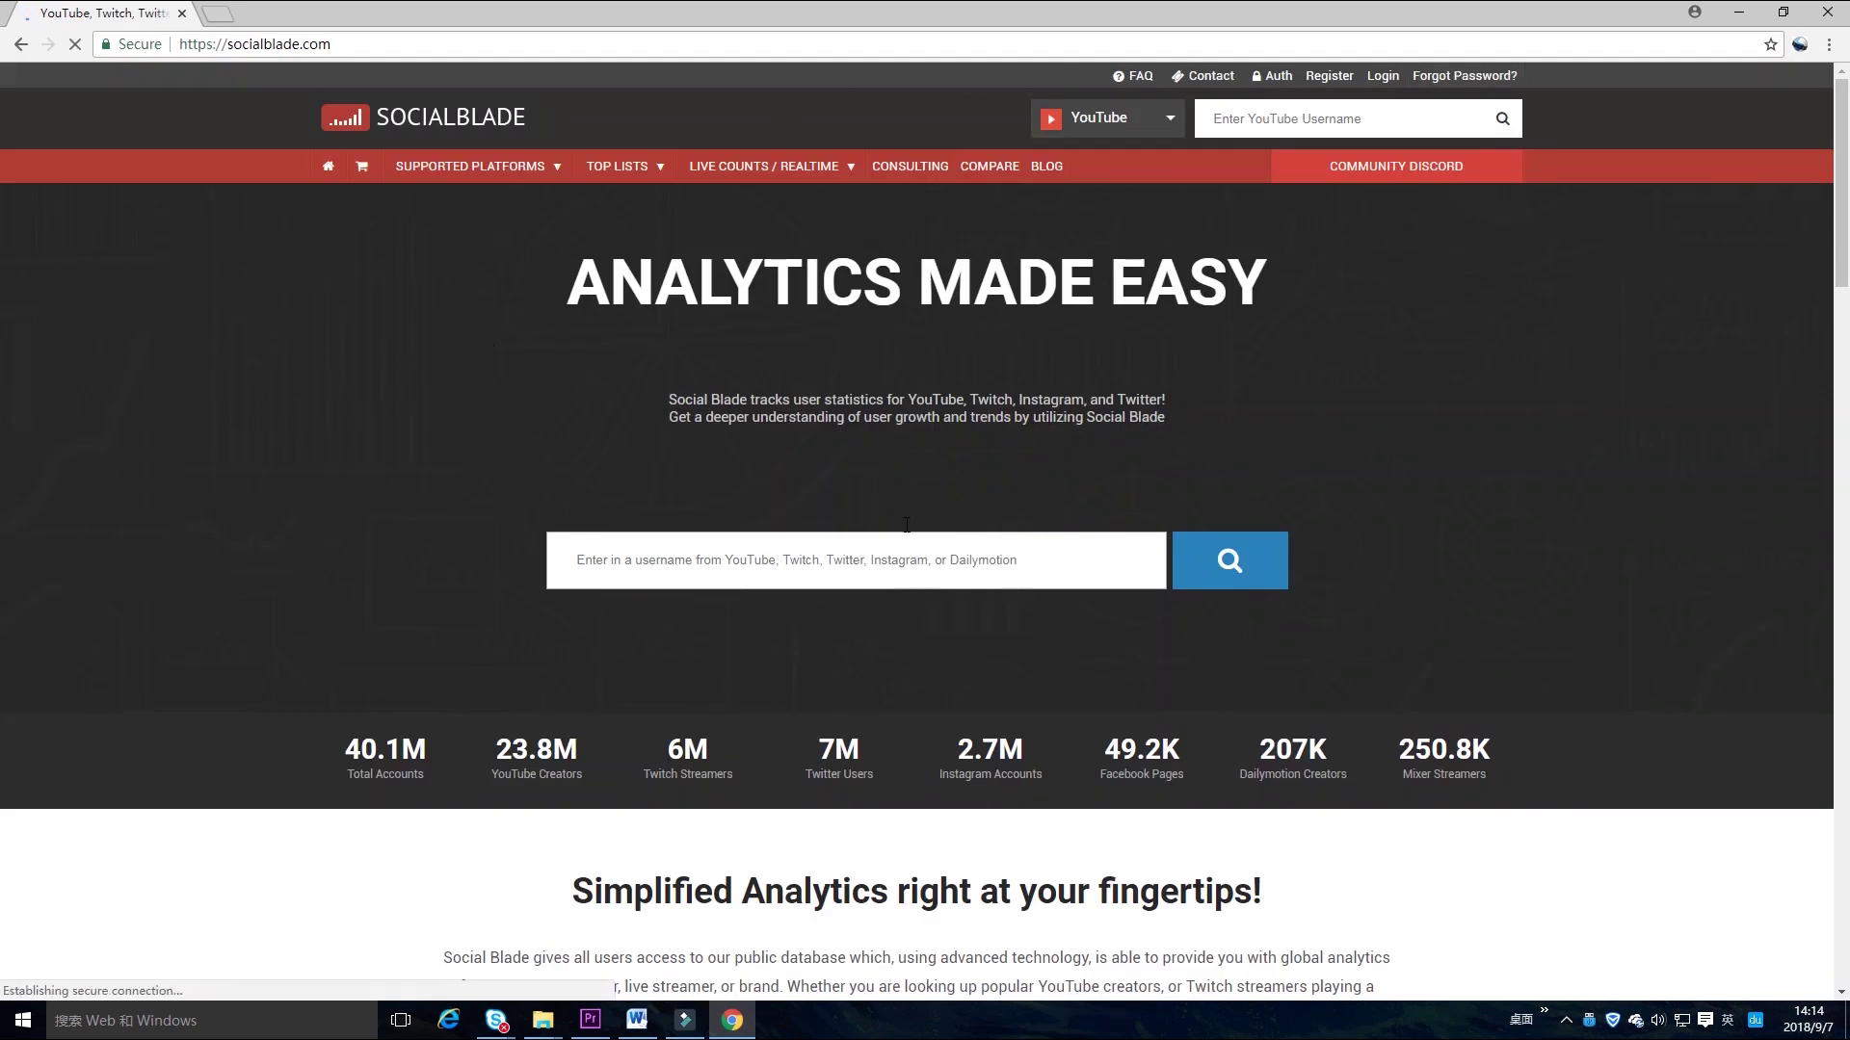
click(1312, 118)
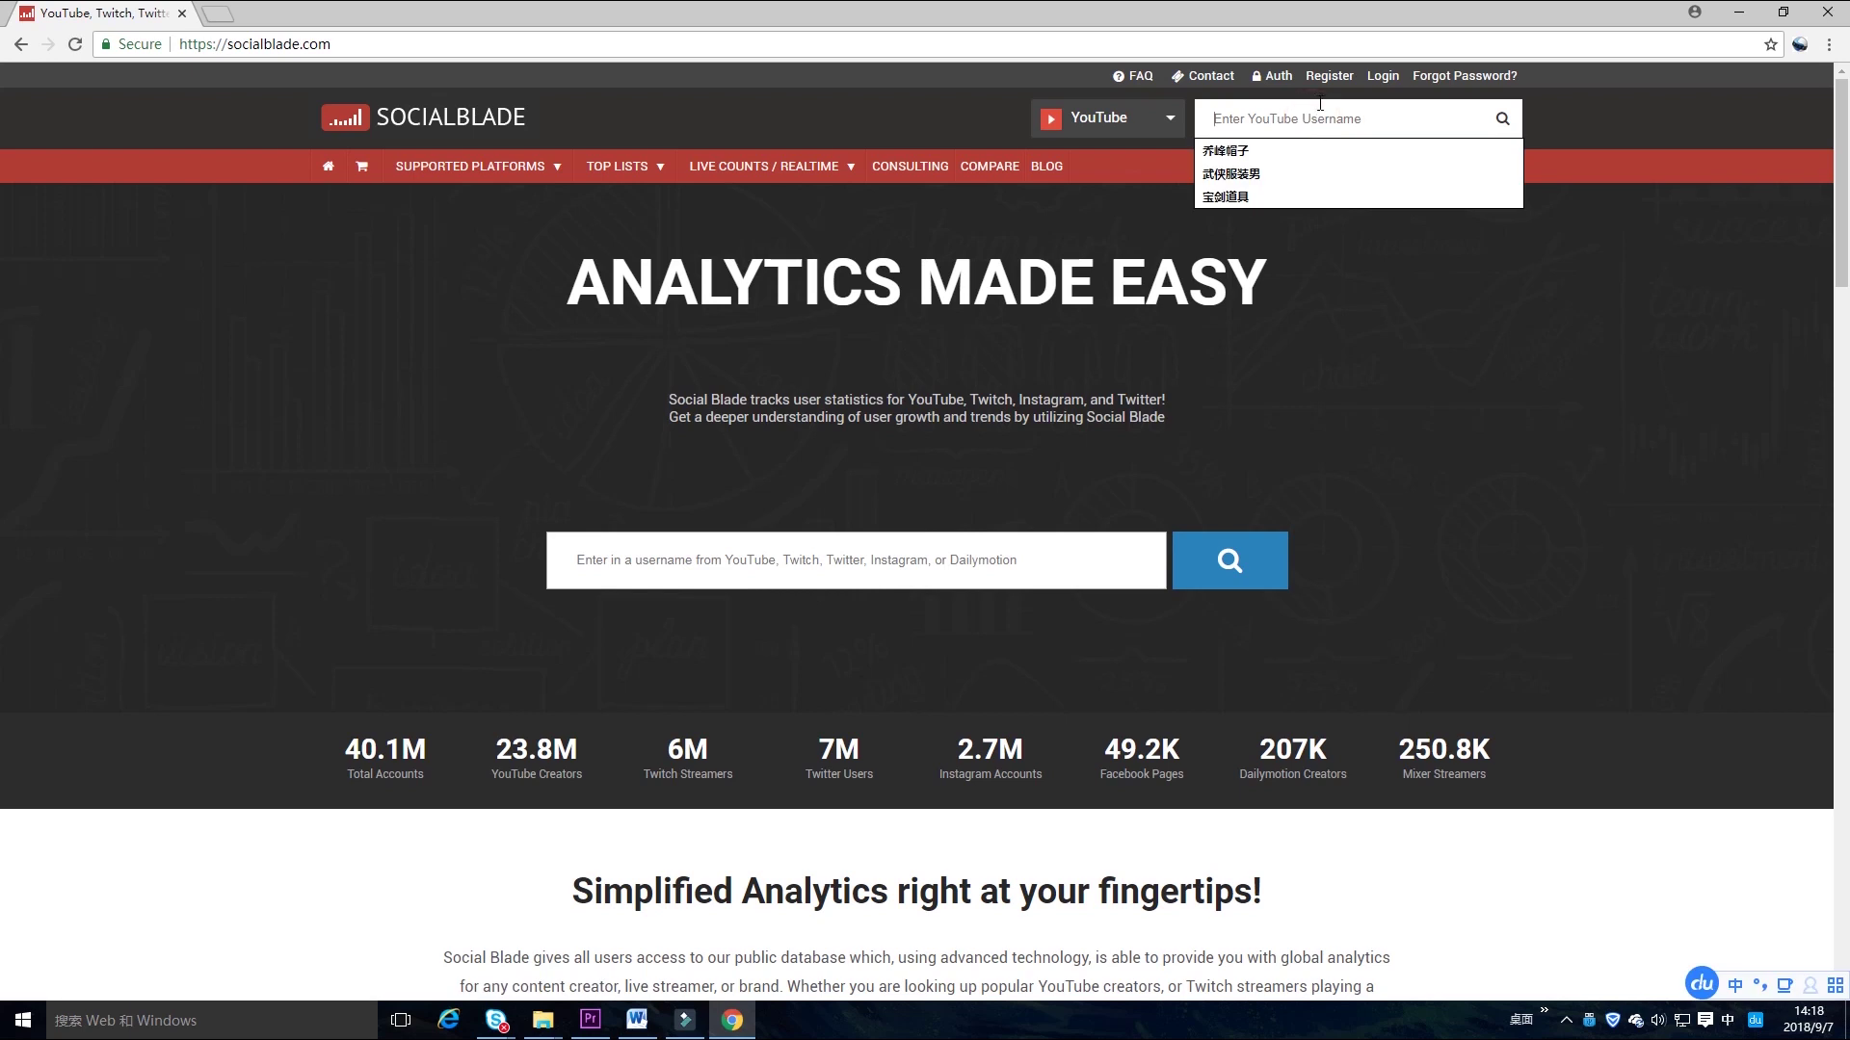
text(Filmora MVP)
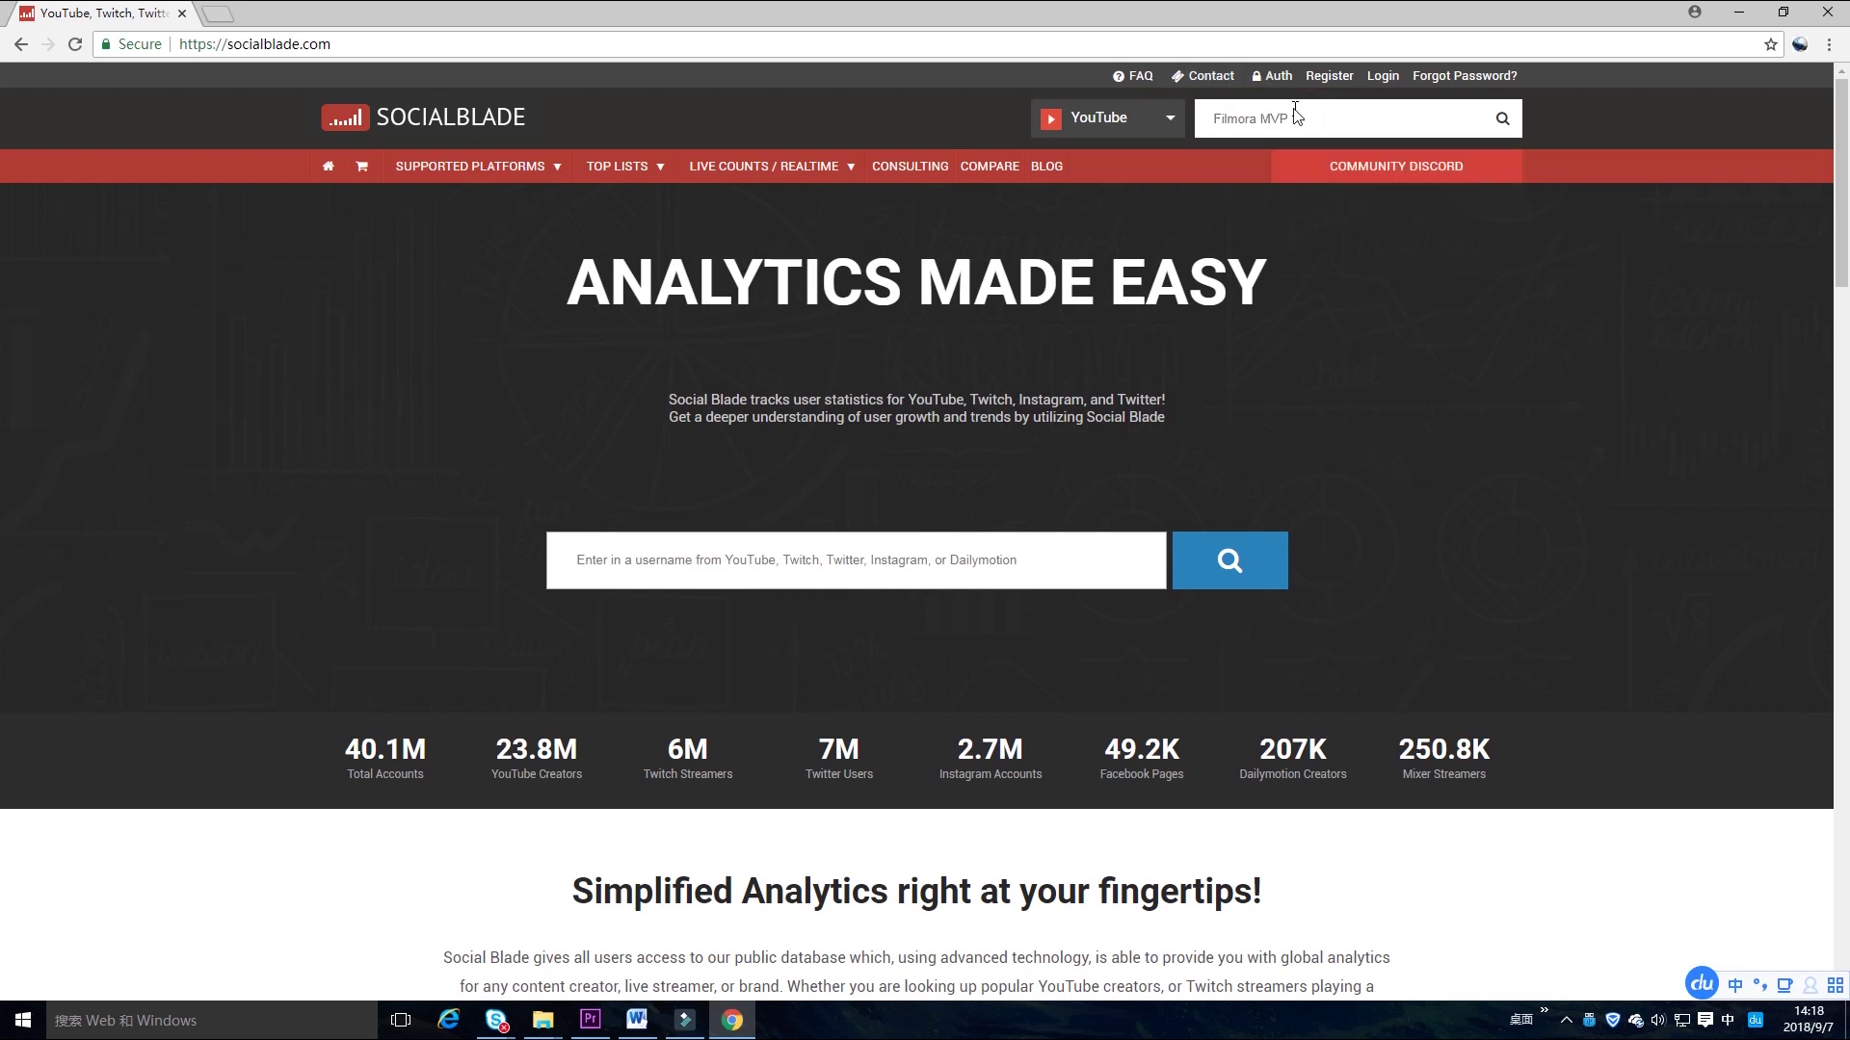
key(Return)
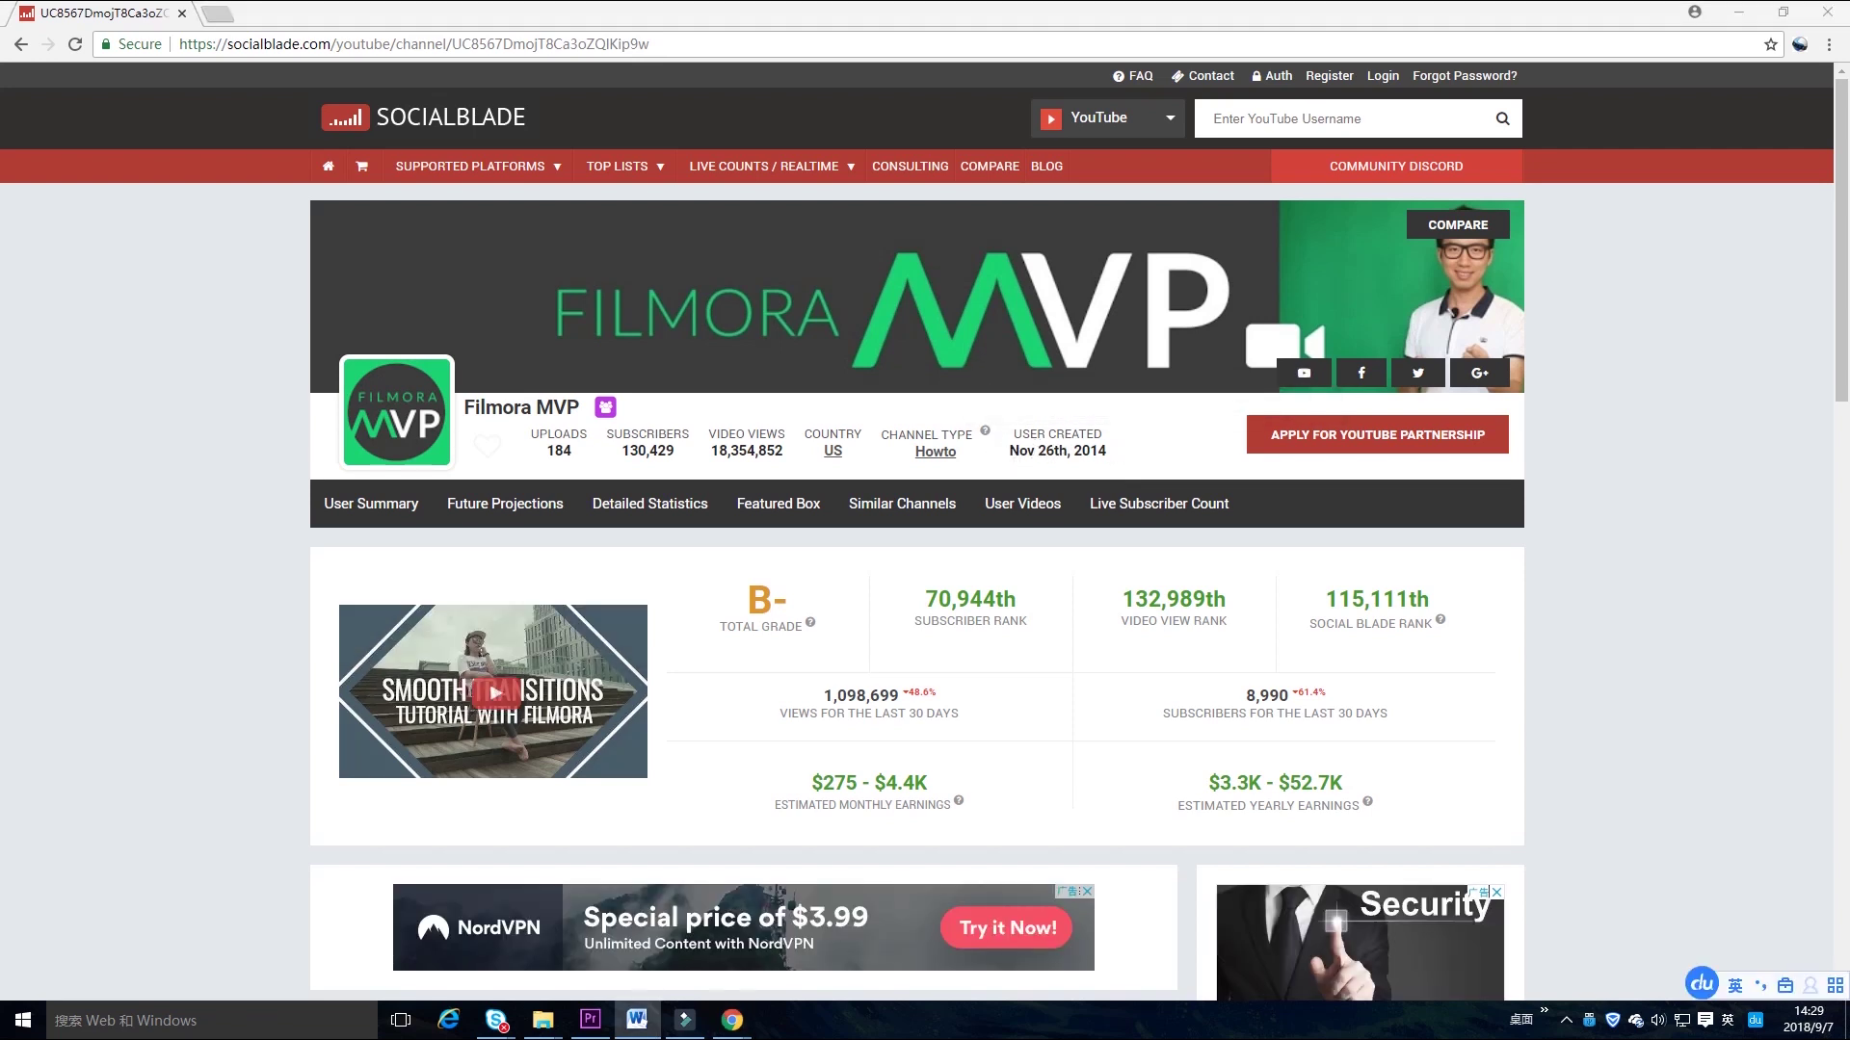
scroll(1047, 648, down, 2)
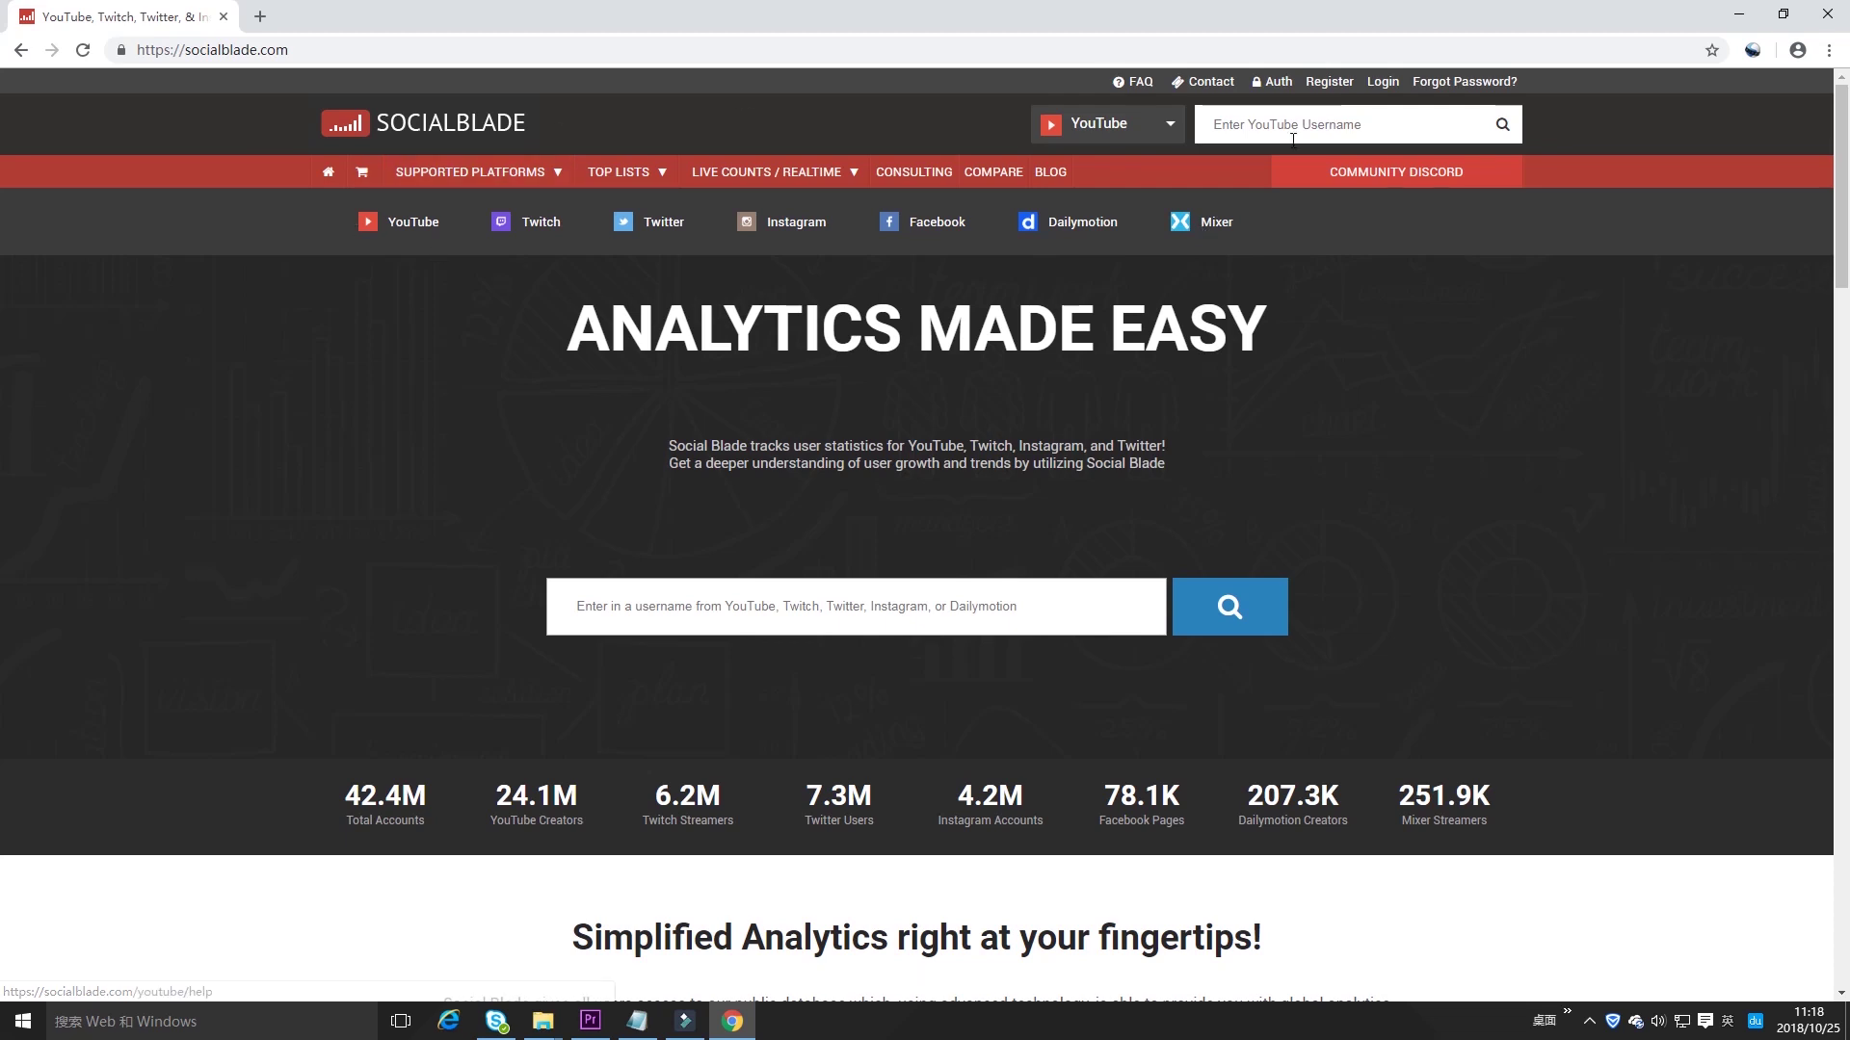
Step: Search 'Filmora MVP' from the Top Lists page and open its channel statistics
click(665, 175)
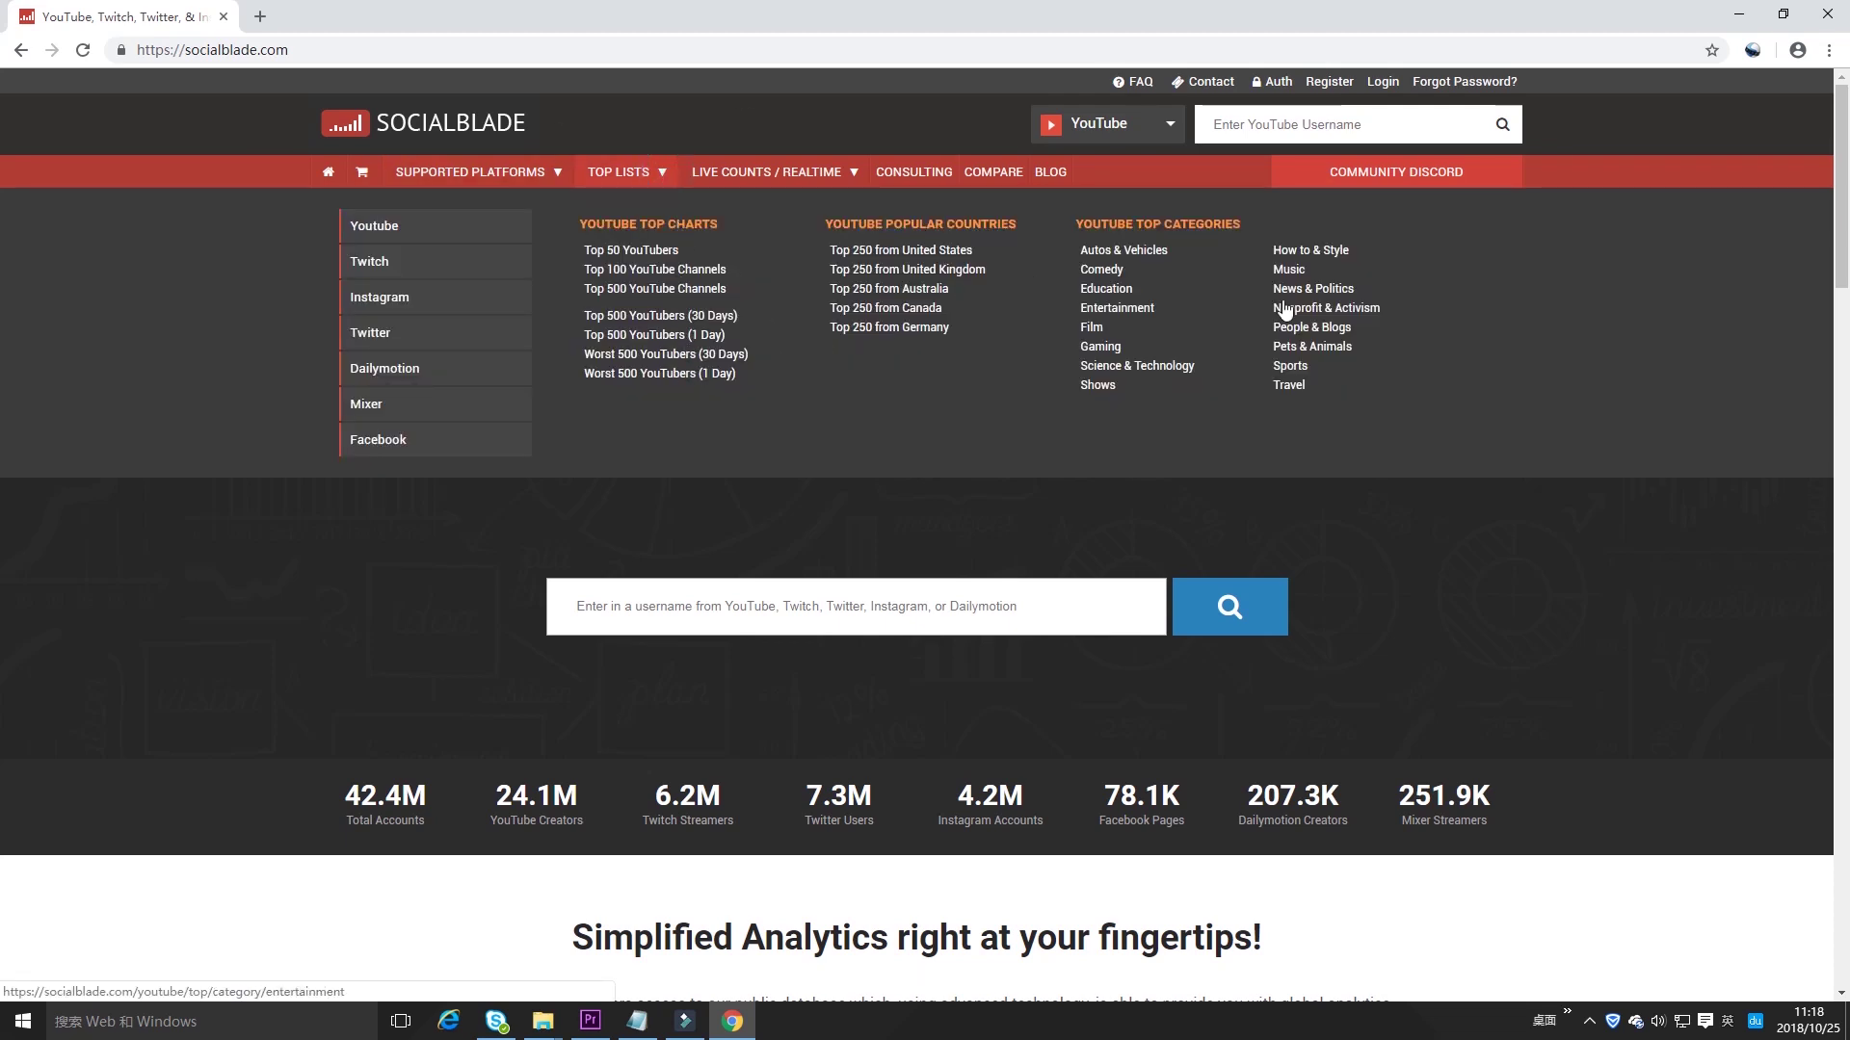
click(1326, 128)
text(Filmora MVP)
click(1500, 125)
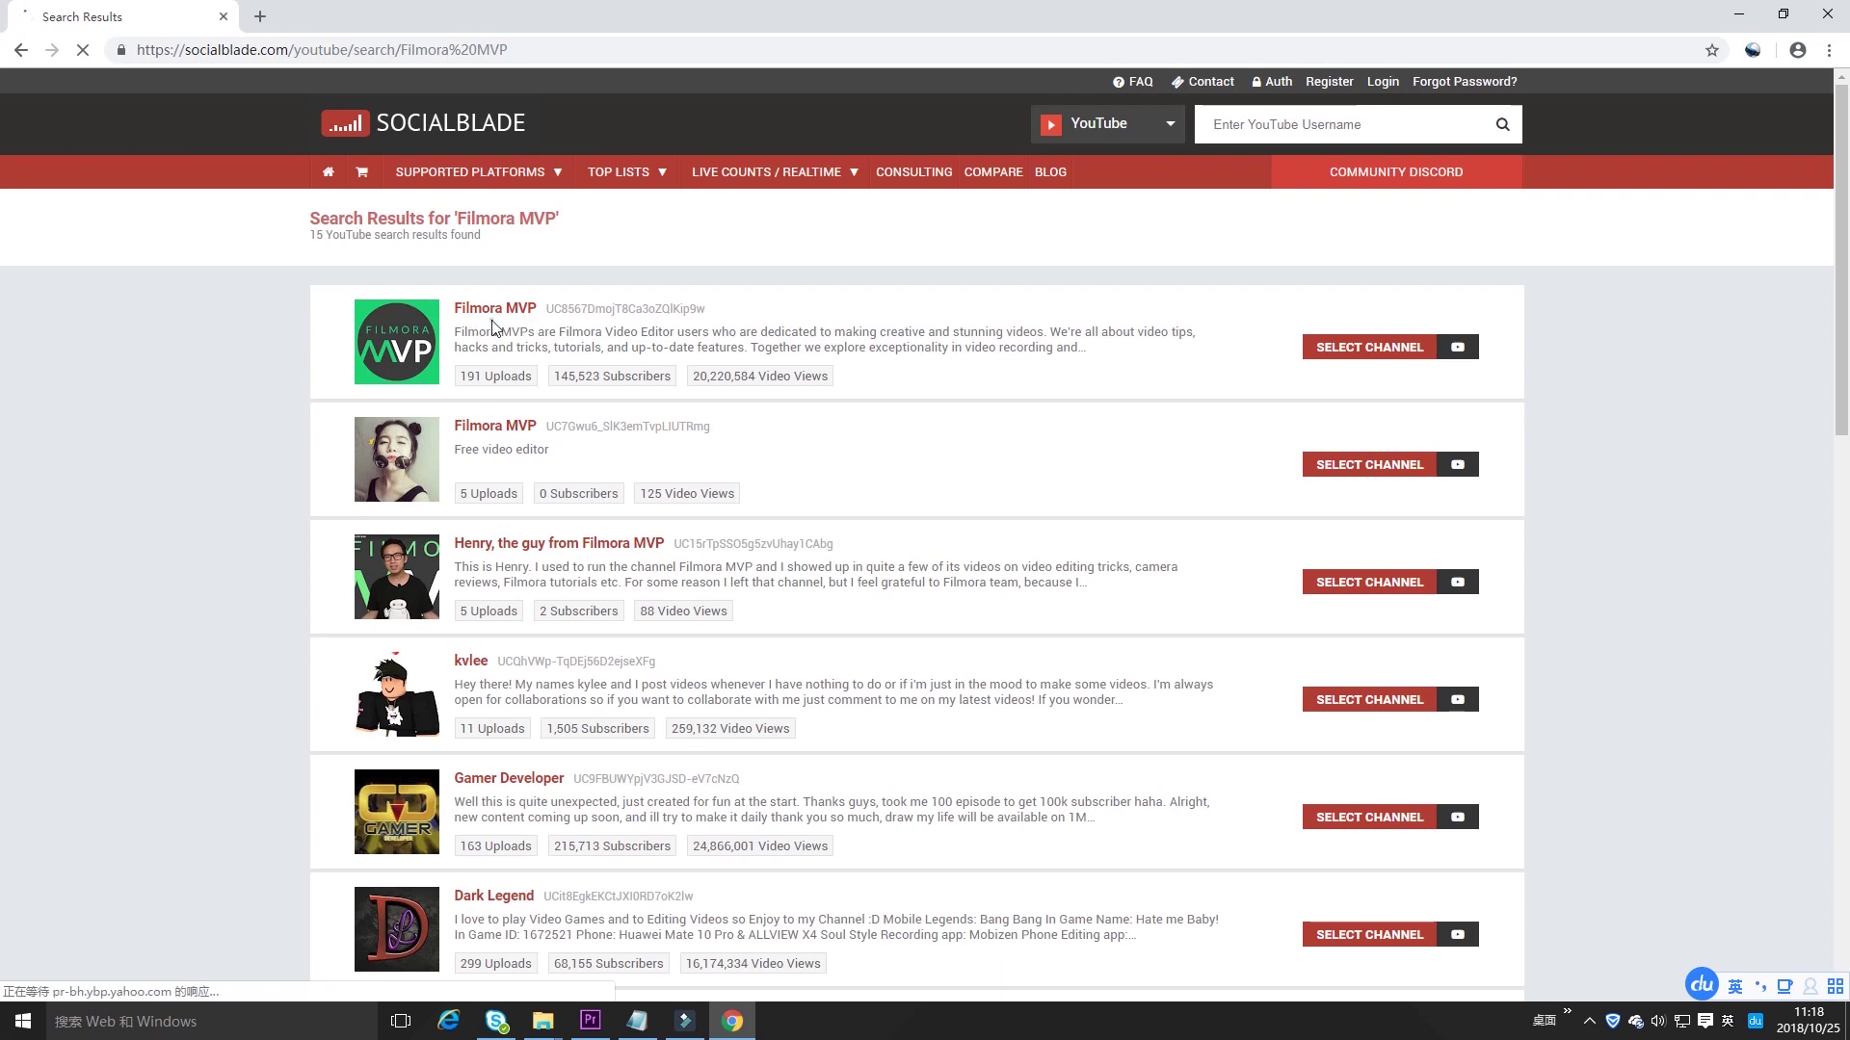
click(493, 310)
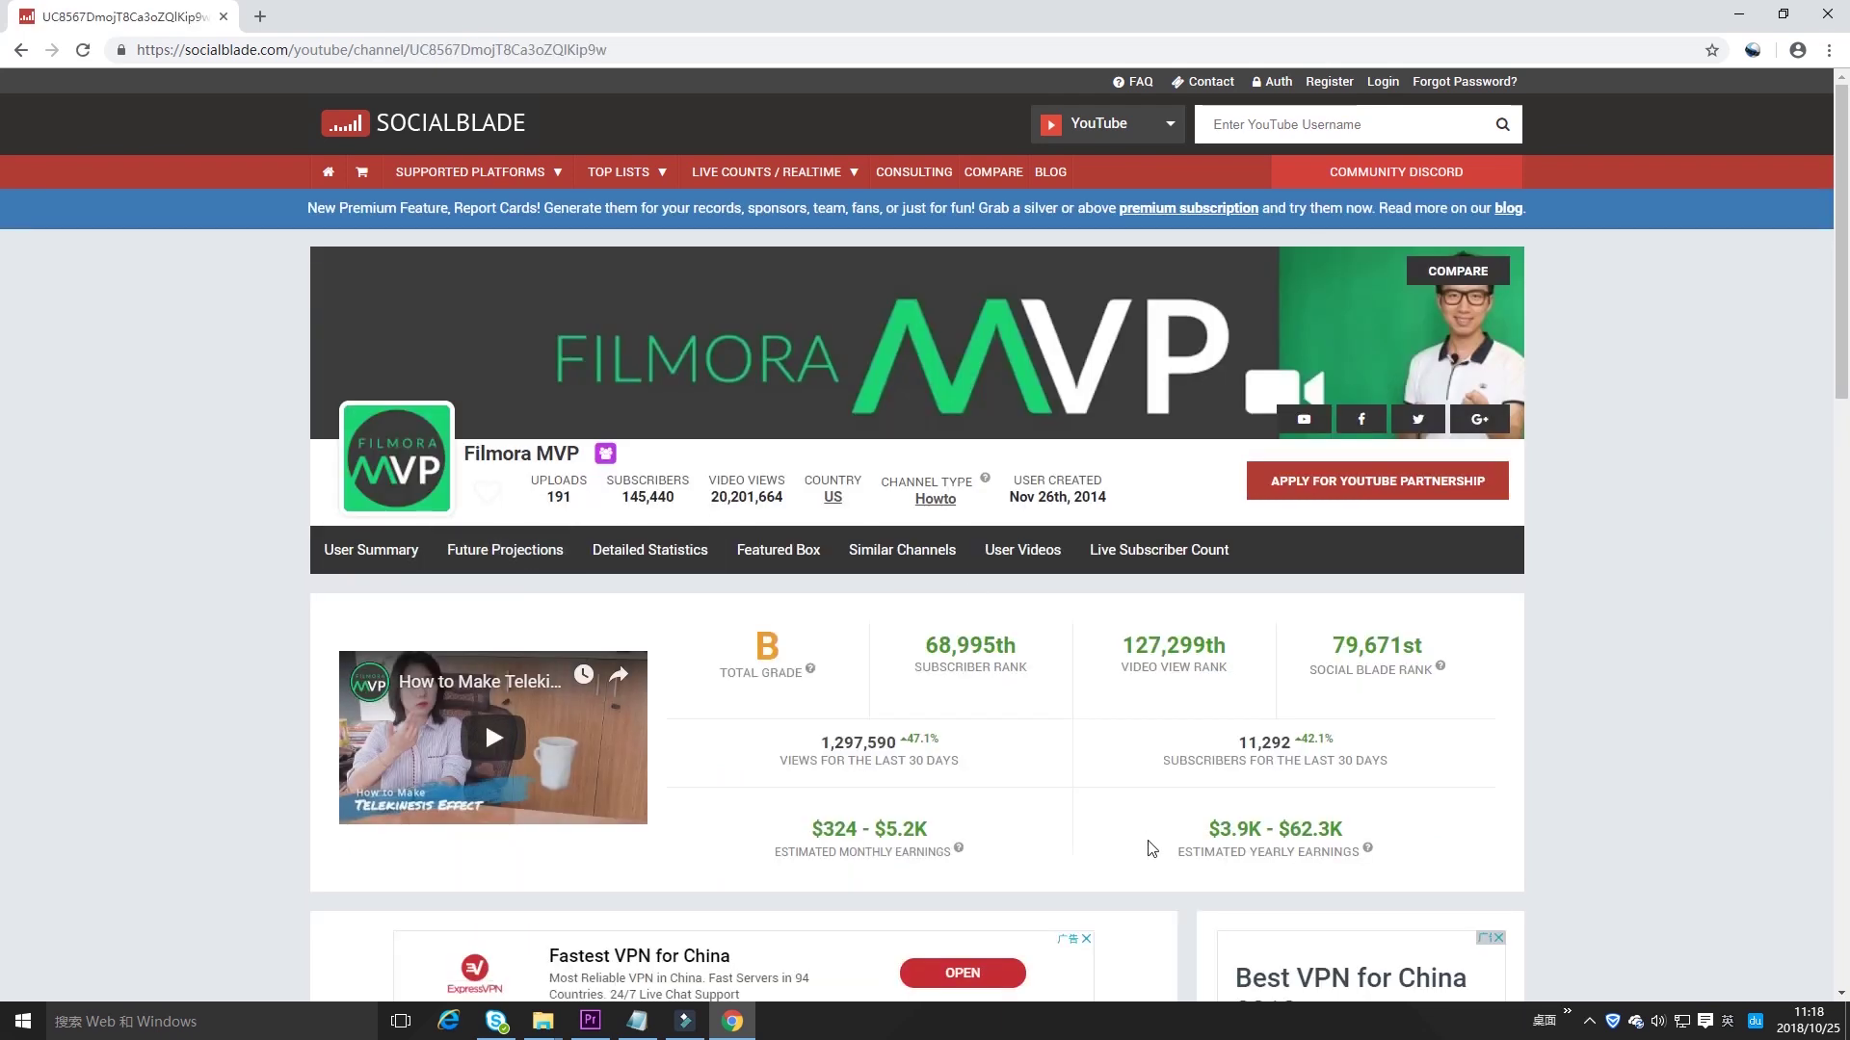
scroll(1772, 696, down, 1)
scroll(1773, 696, down, 3)
scroll(1702, 622, down, 2)
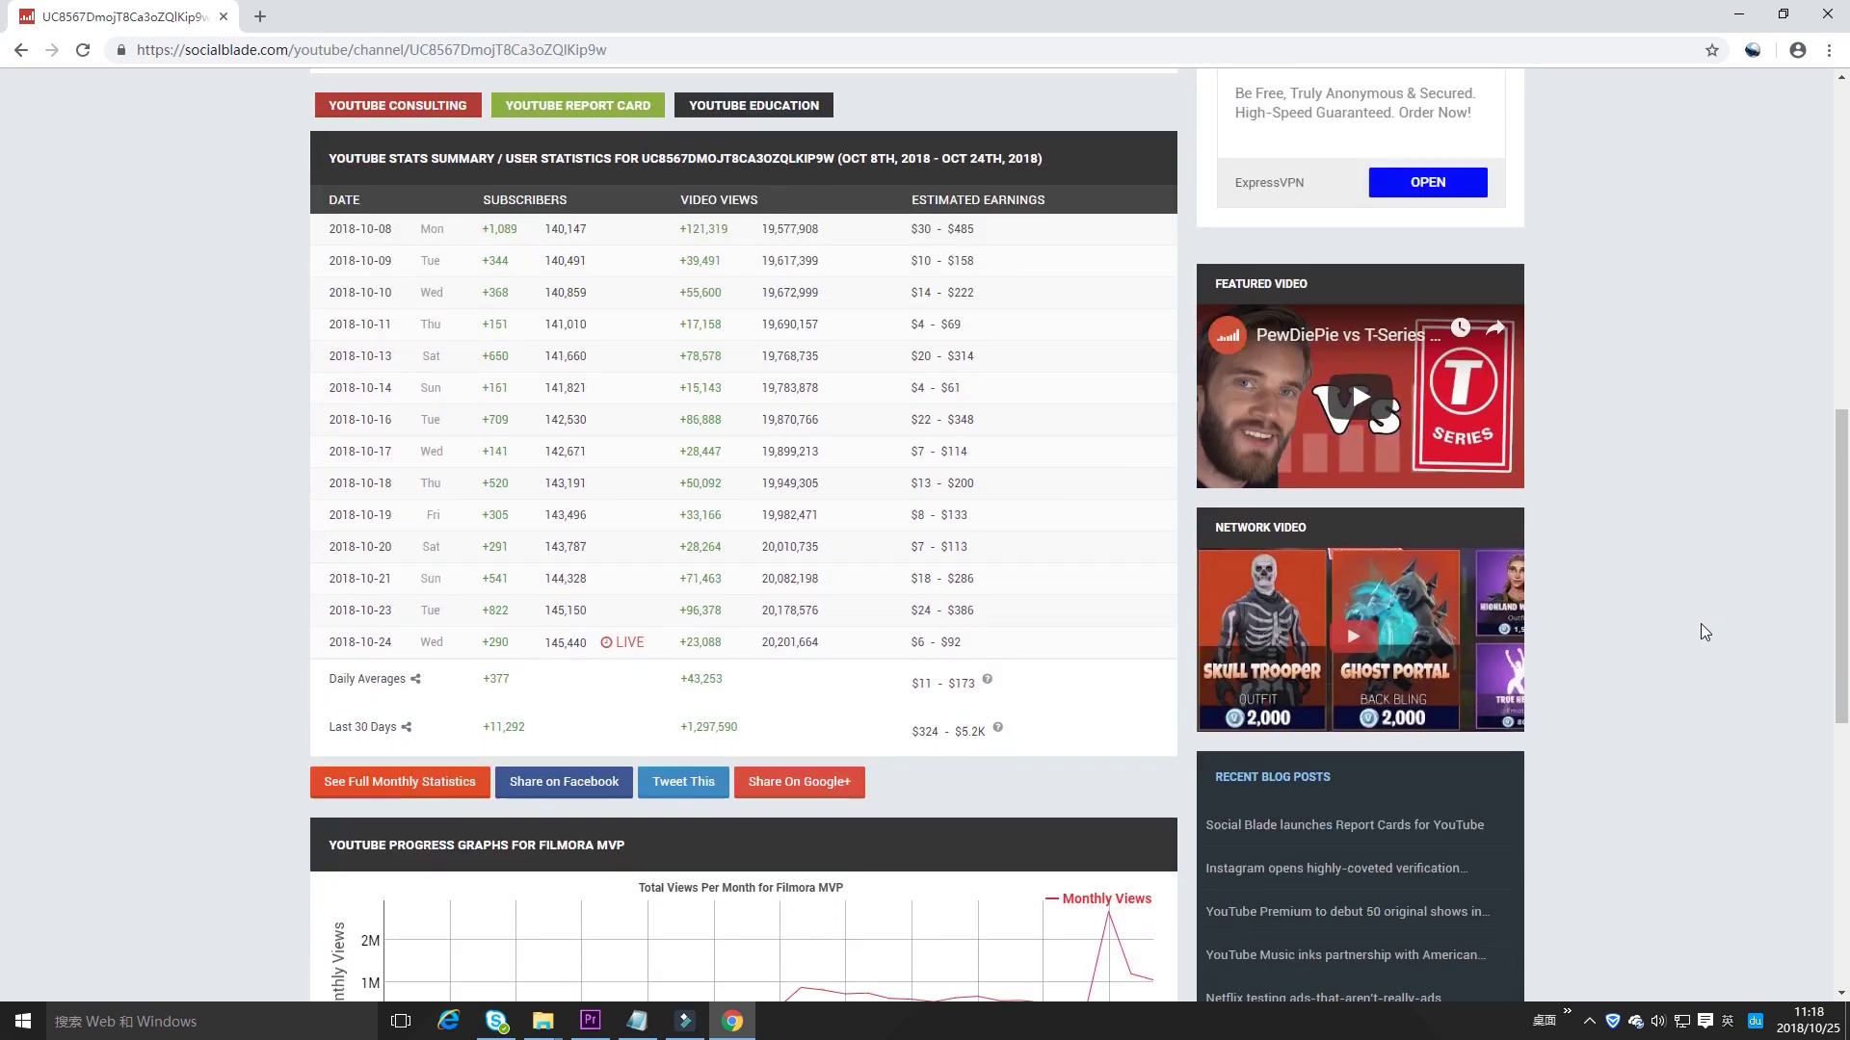
scroll(1701, 623, down, 2)
scroll(1702, 622, down, 2)
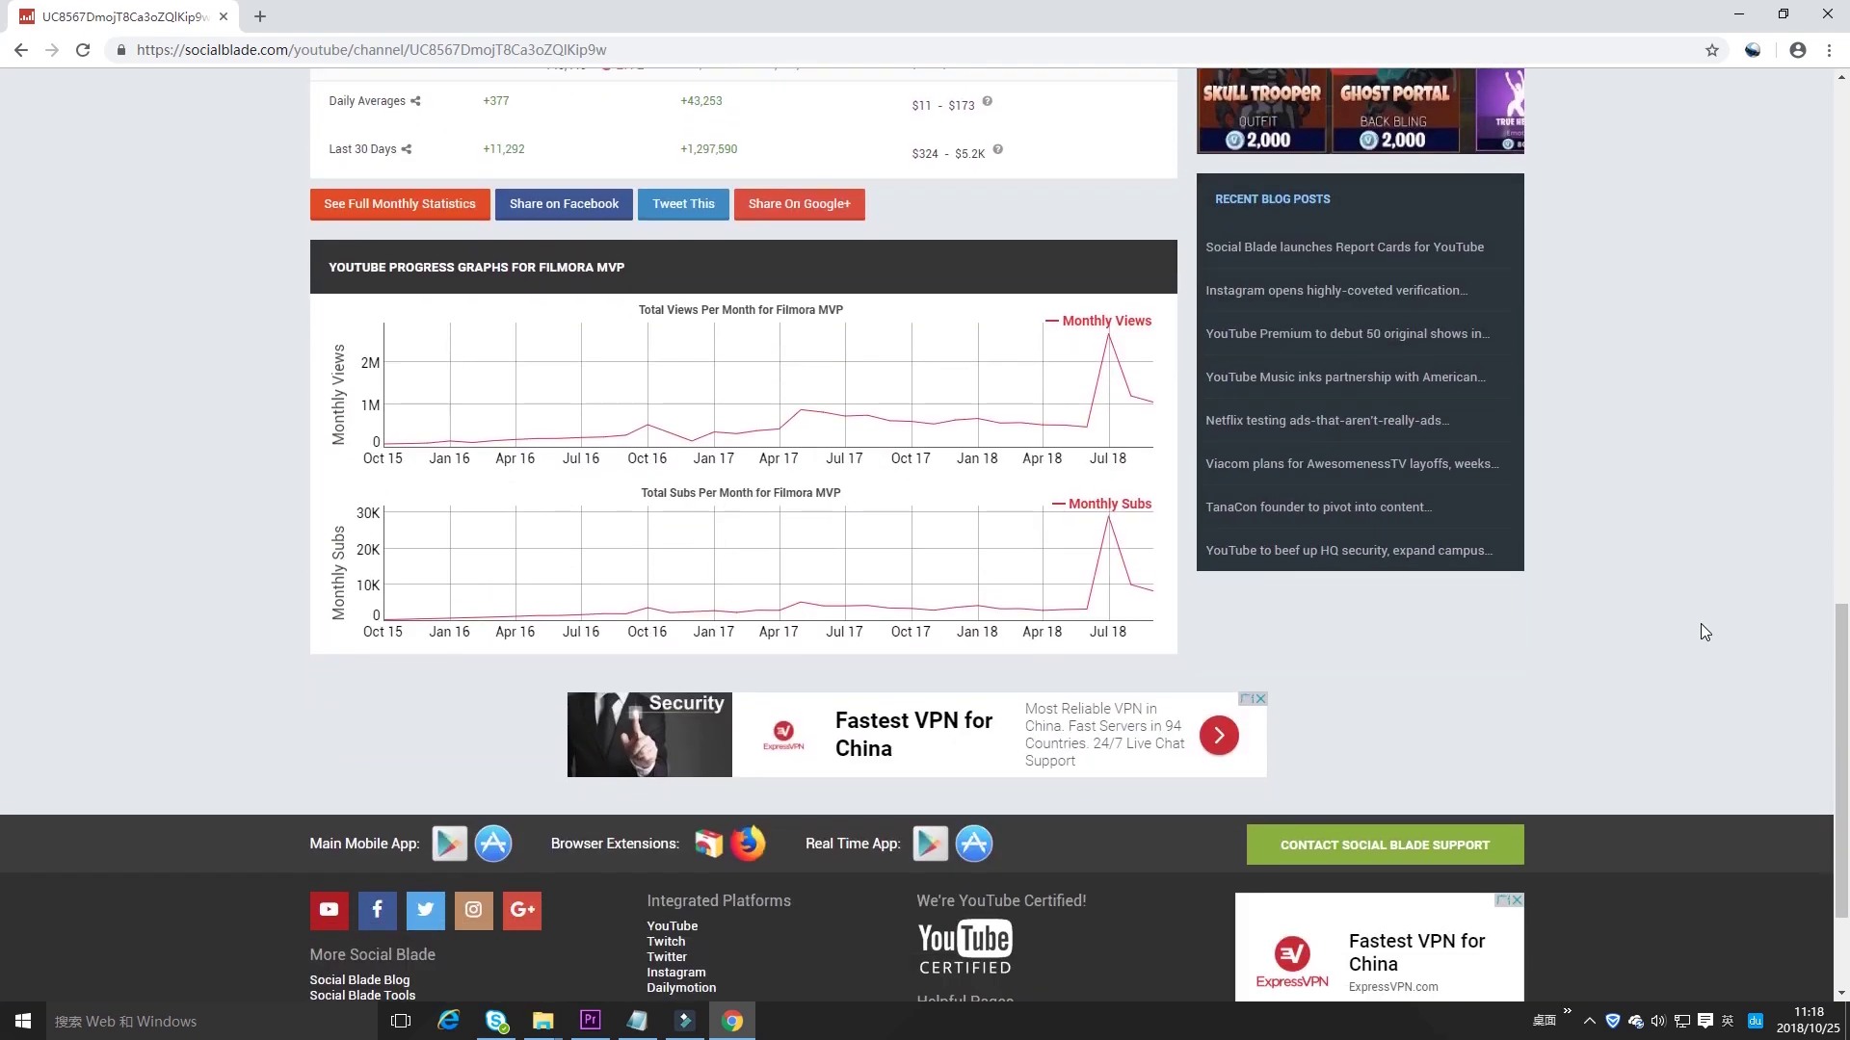